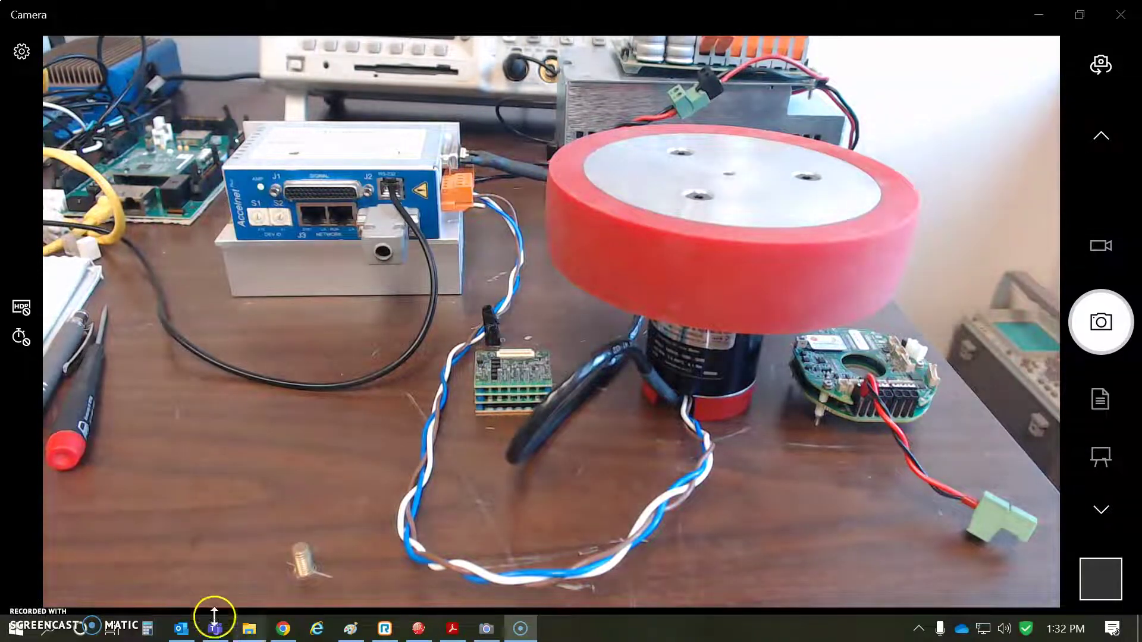
Bring CME forward and page through Basic Setup's Change Settings to the brake and stop settings.
left_click(427, 635)
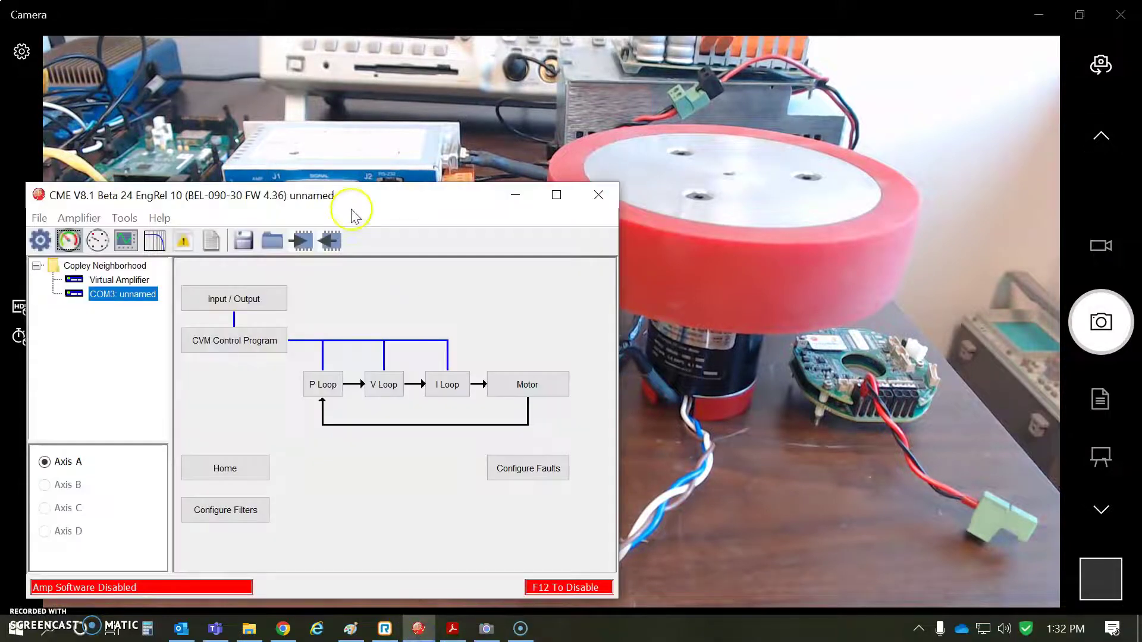
left_click_drag(351, 210, 349, 174)
left_click(38, 205)
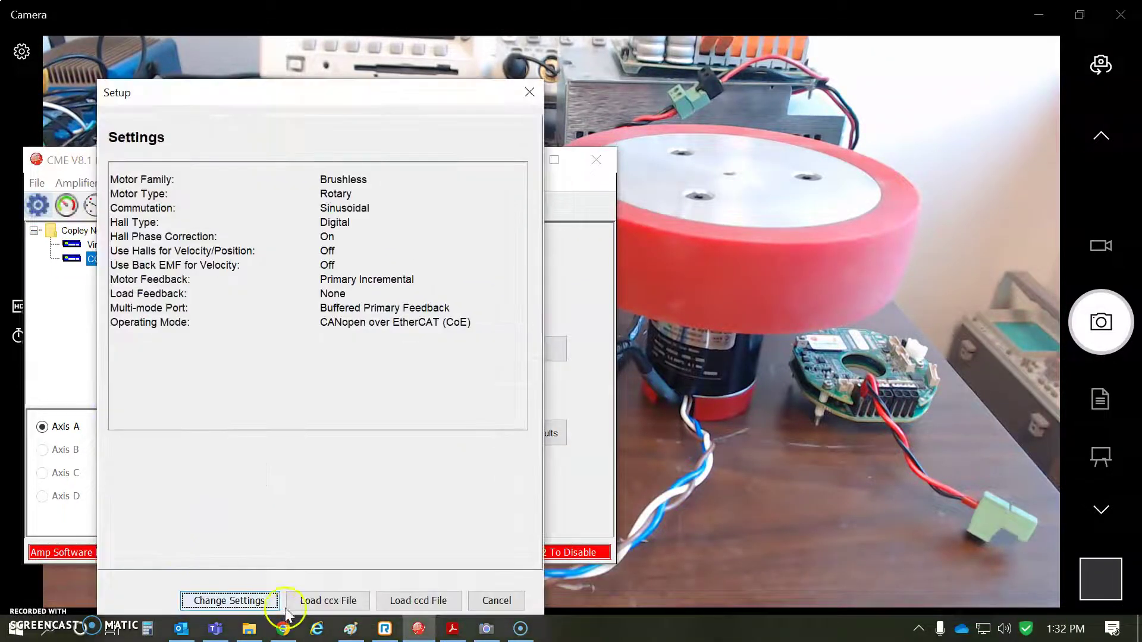
left_click(267, 601)
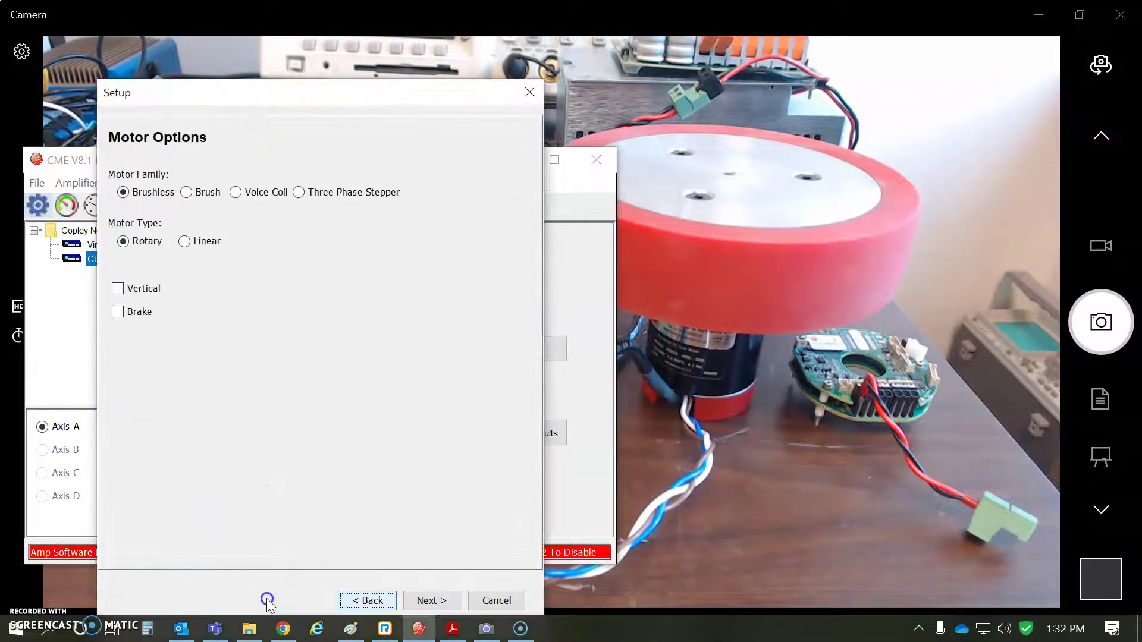
left_click(434, 602)
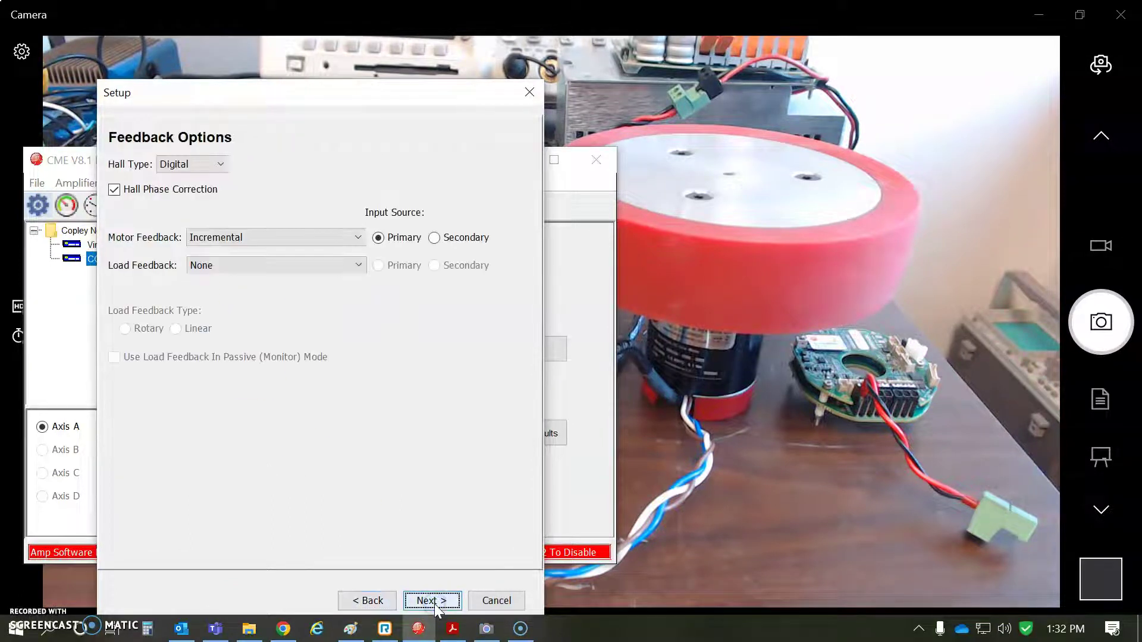
left_click(433, 601)
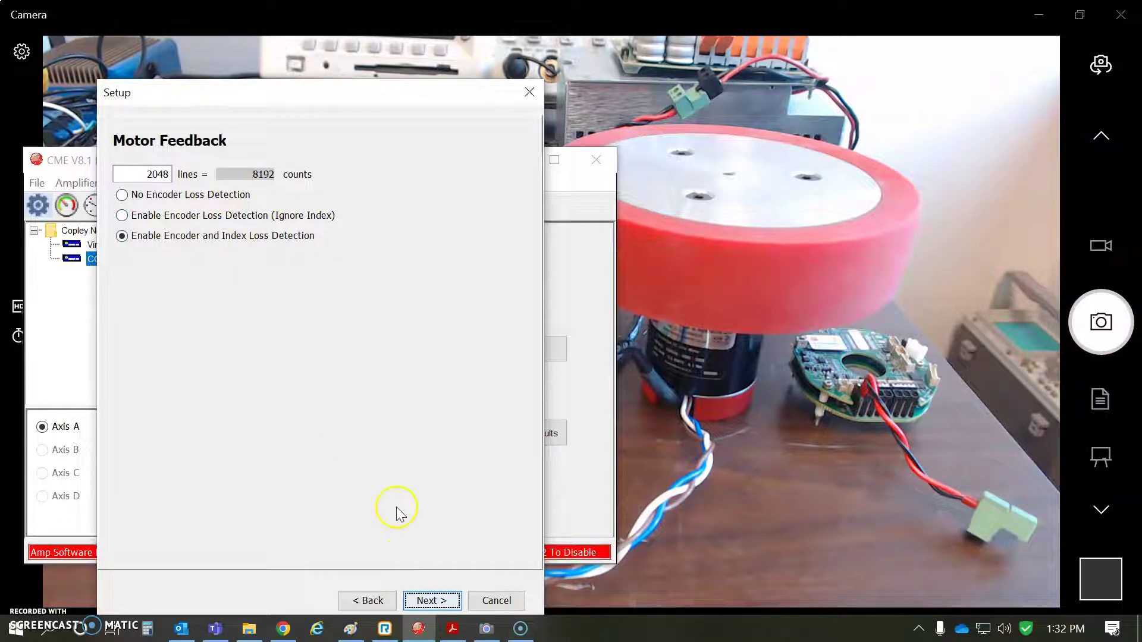
left_click(441, 605)
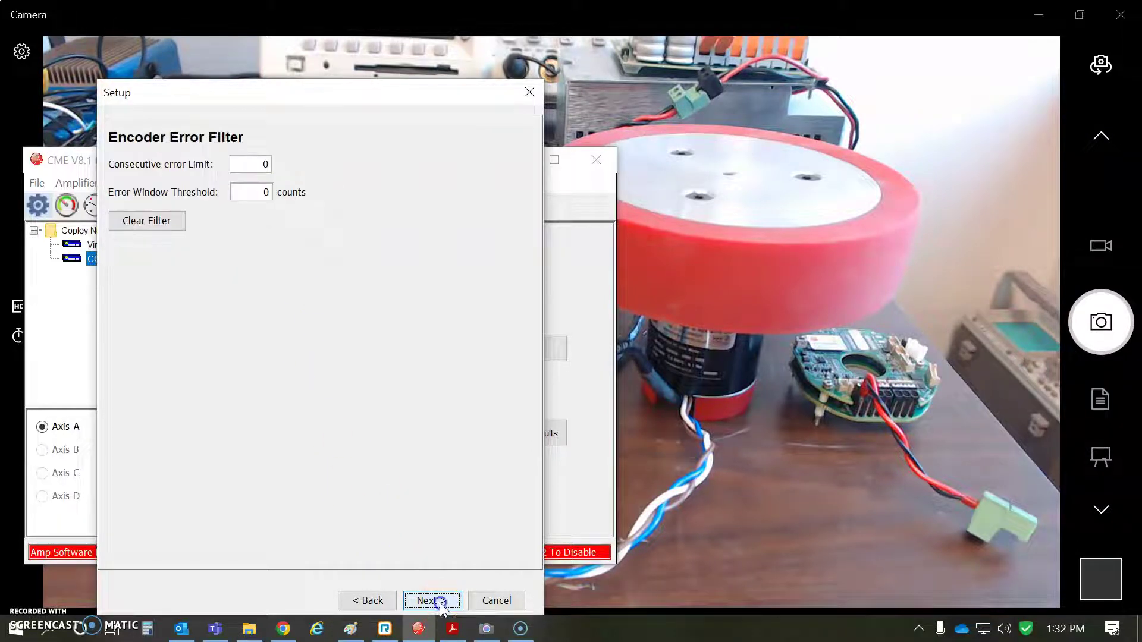
left_click(441, 604)
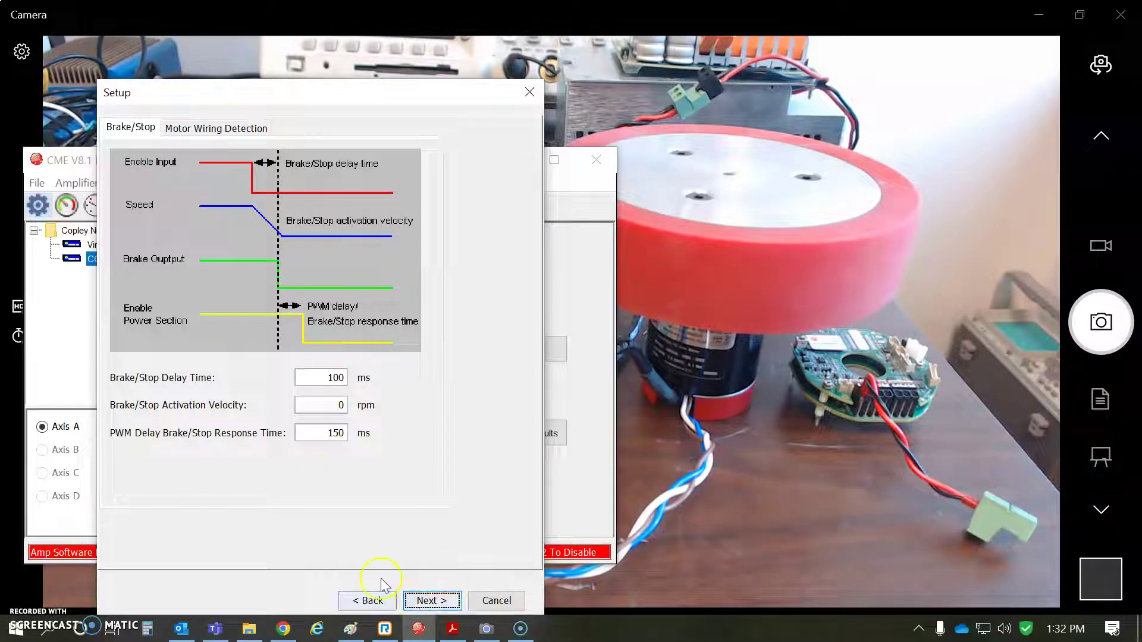
Set Brake/Stop Activation Velocity to .1 rpm and finish, saving the setup to the amplifier.
left_click_drag(319, 404, 384, 408)
type(".1")
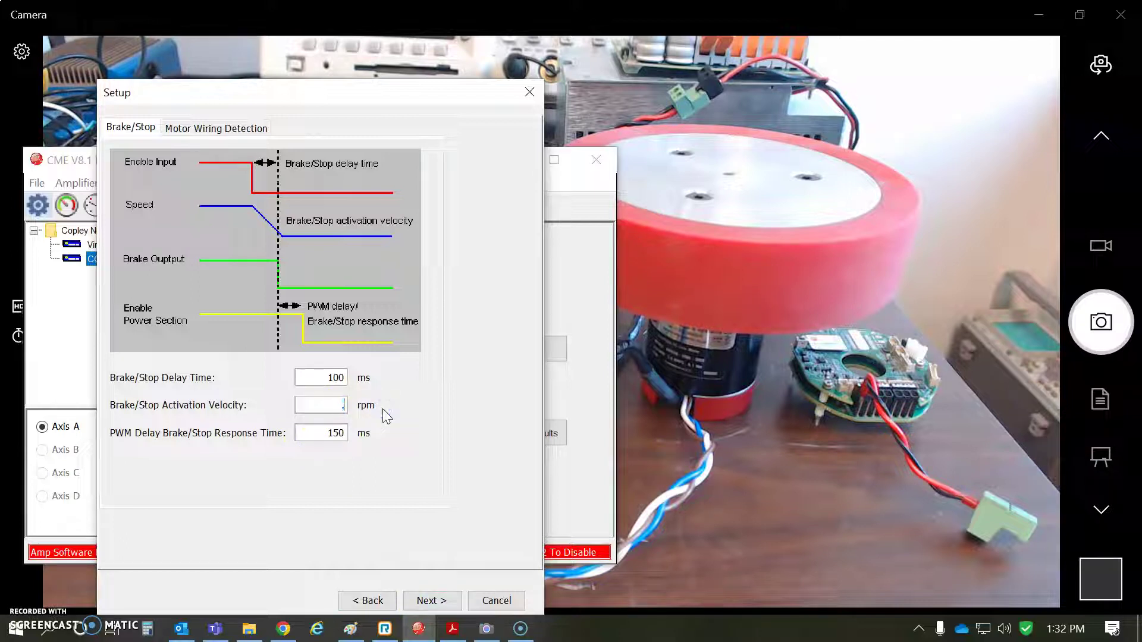
left_click(323, 510)
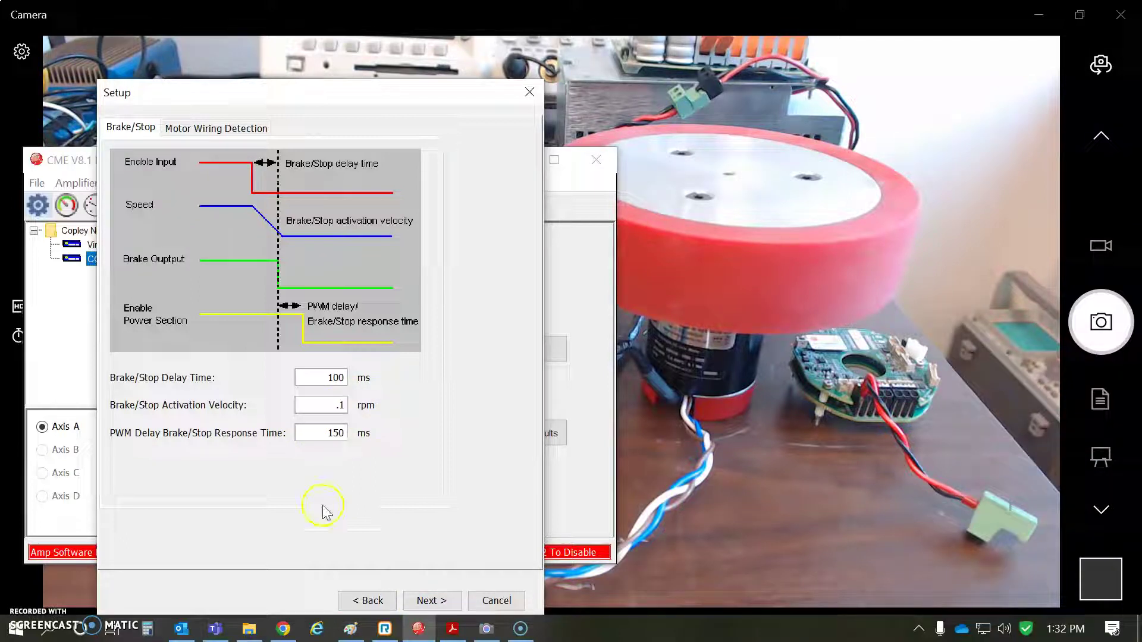
left_click(433, 601)
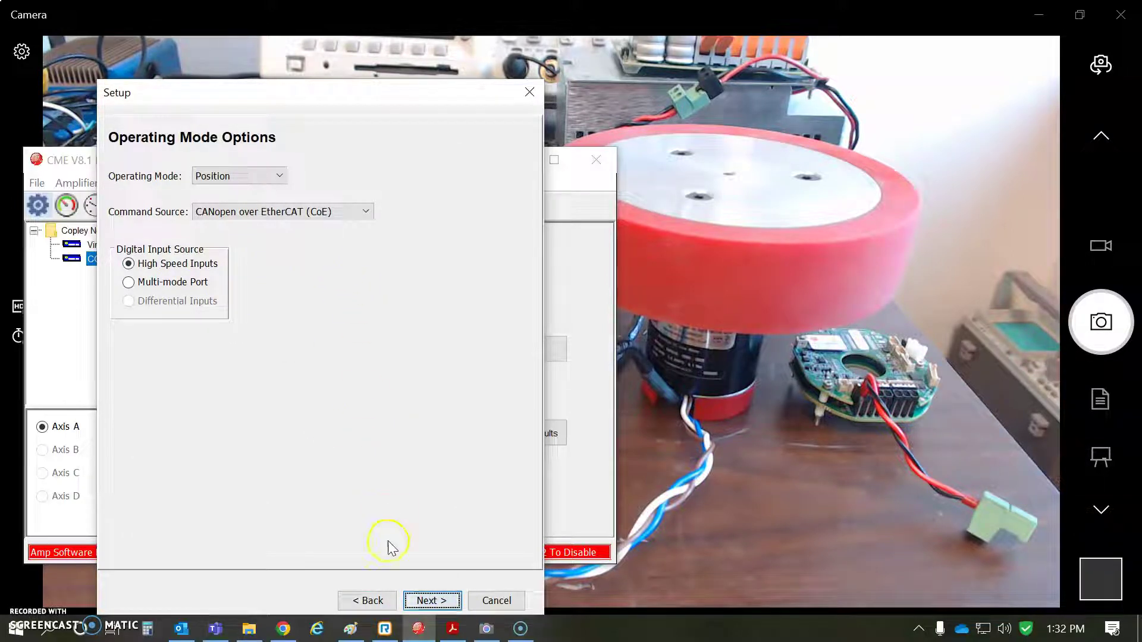
left_click(431, 602)
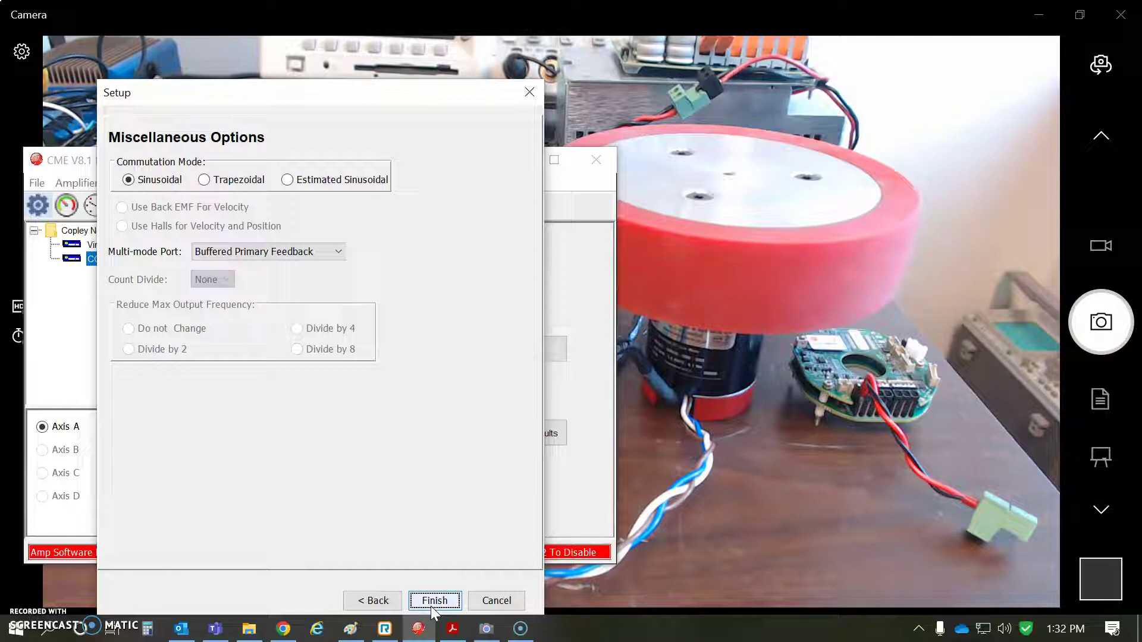
left_click(433, 602)
left_click(319, 386)
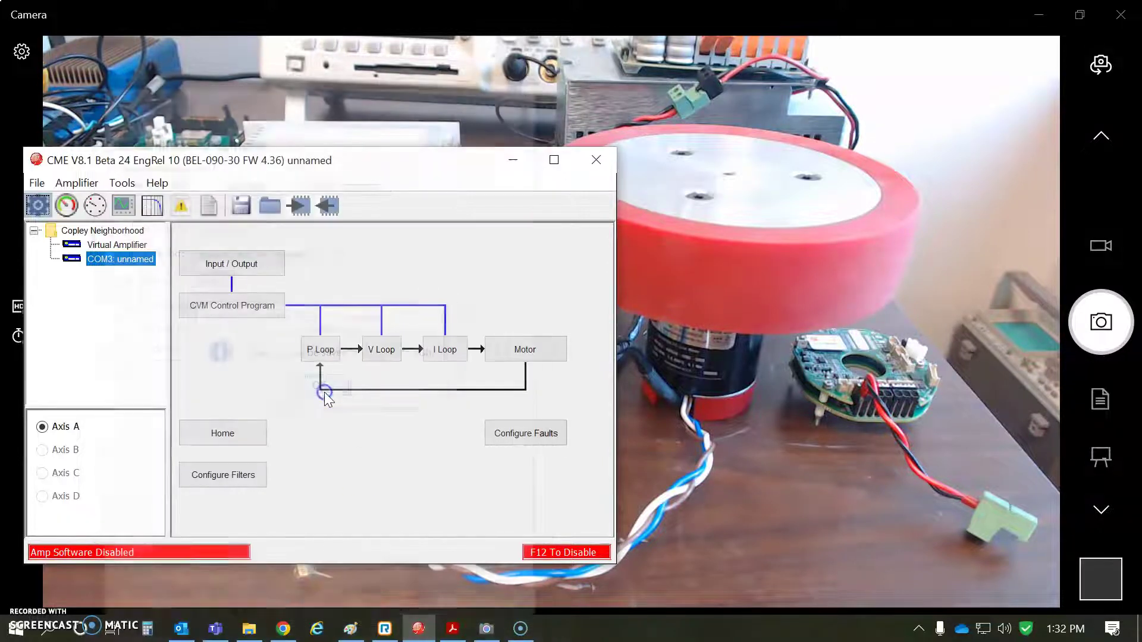
left_click(524, 353)
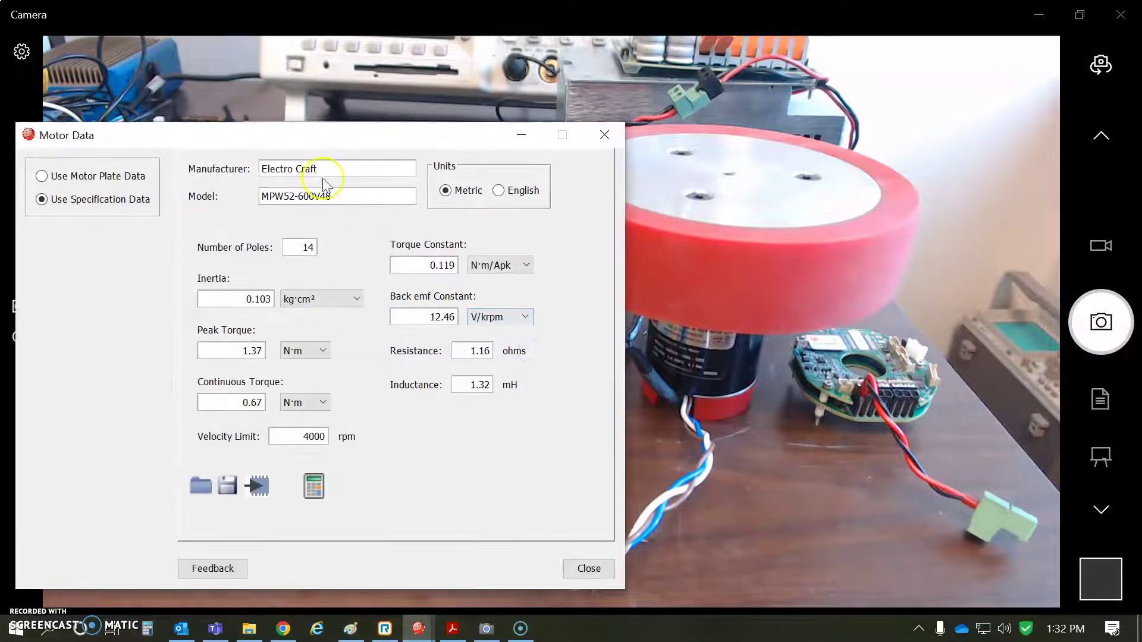
left_click_drag(346, 199, 244, 199)
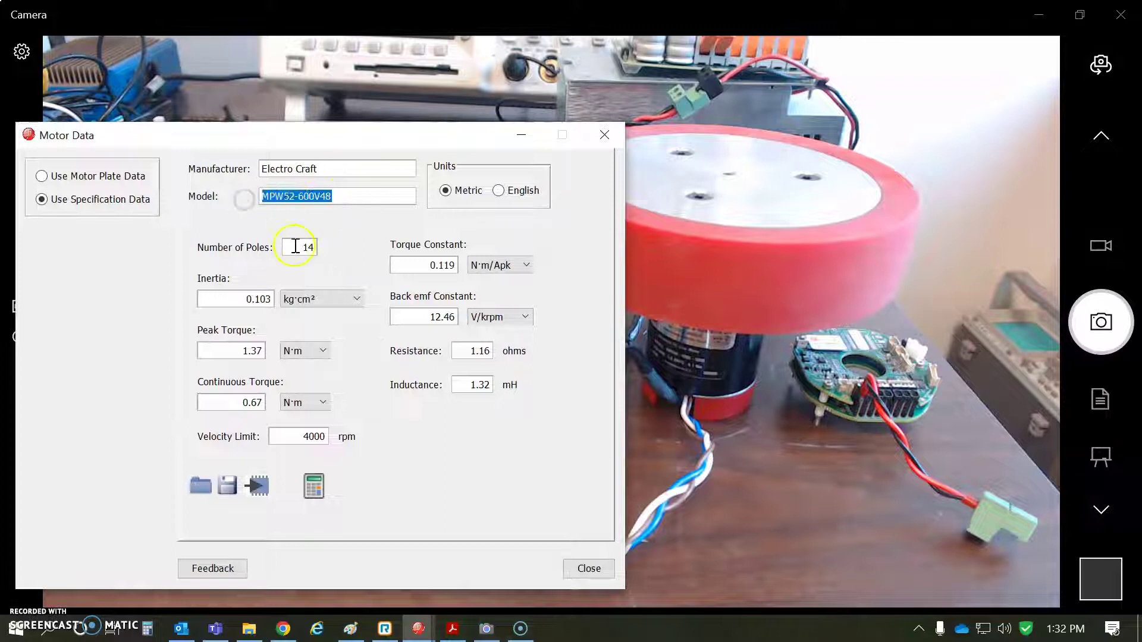
left_click(345, 196)
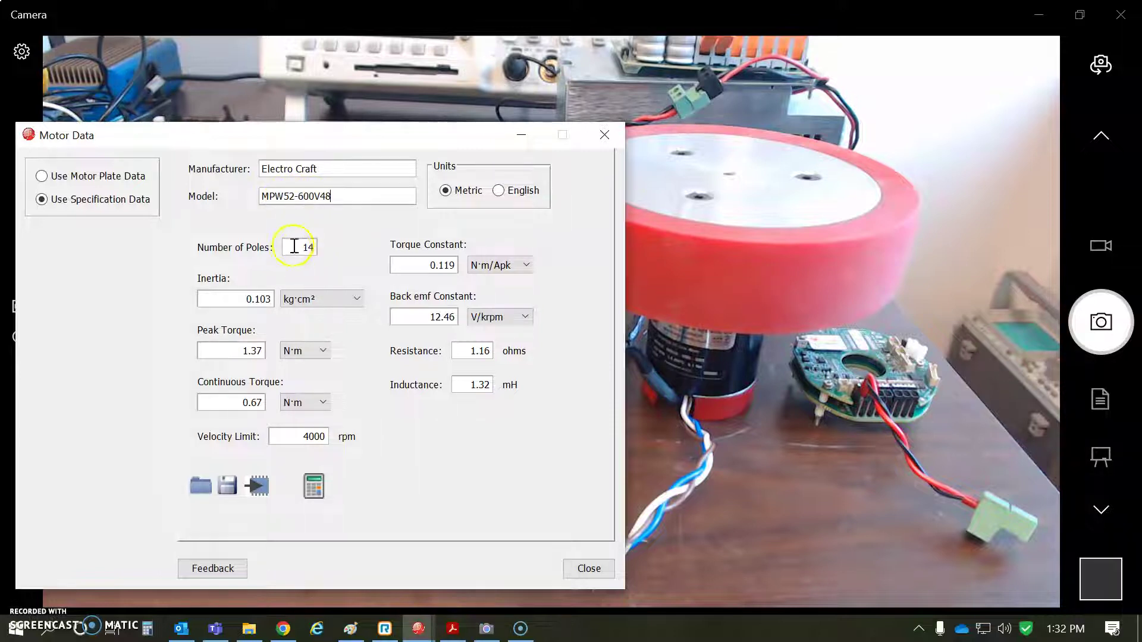
double_click(469, 350)
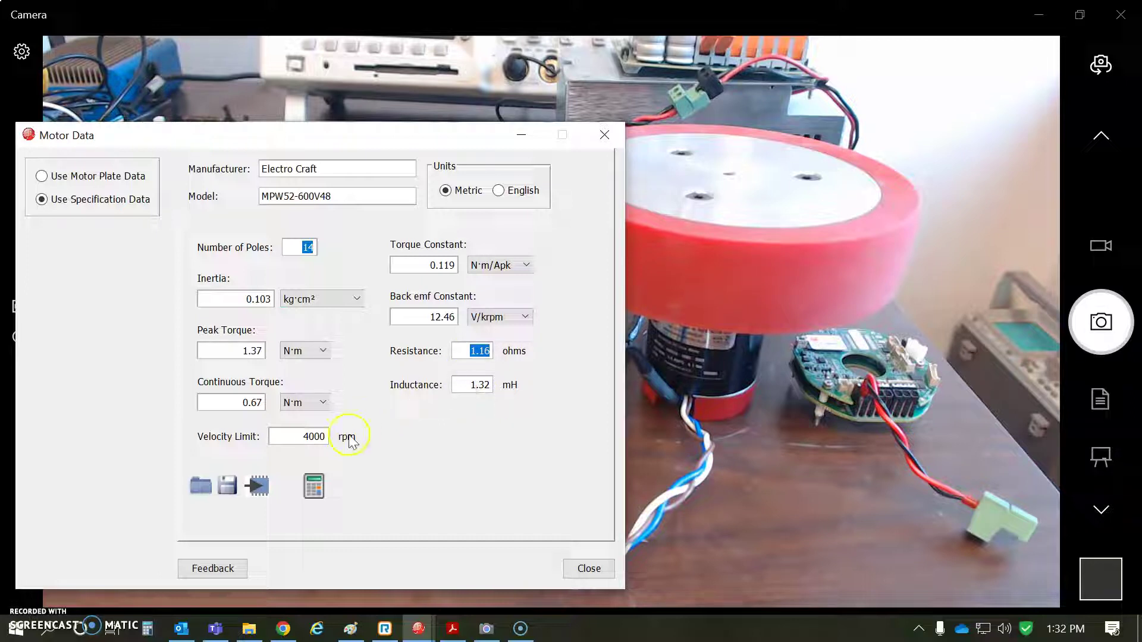
left_click_drag(293, 445, 344, 436)
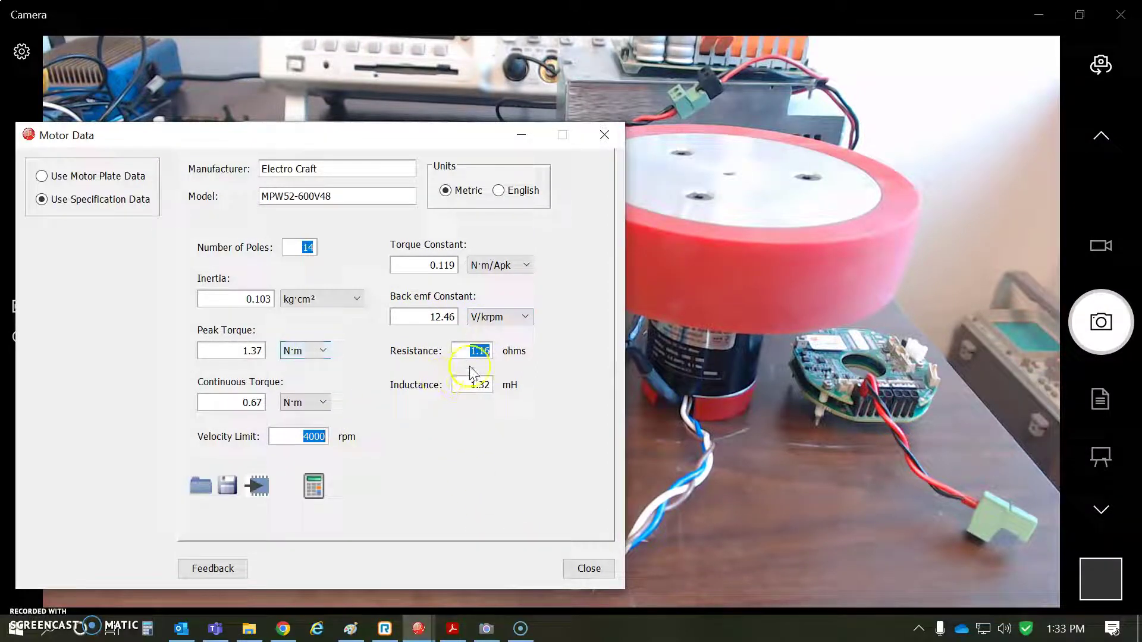
left_click(509, 351)
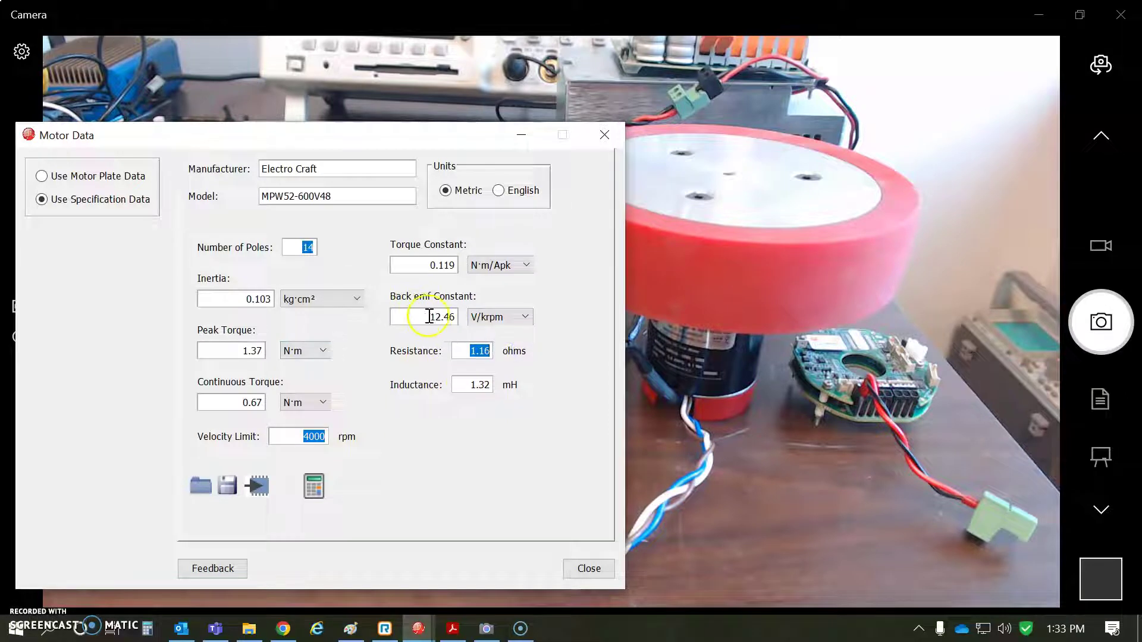
left_click(587, 569)
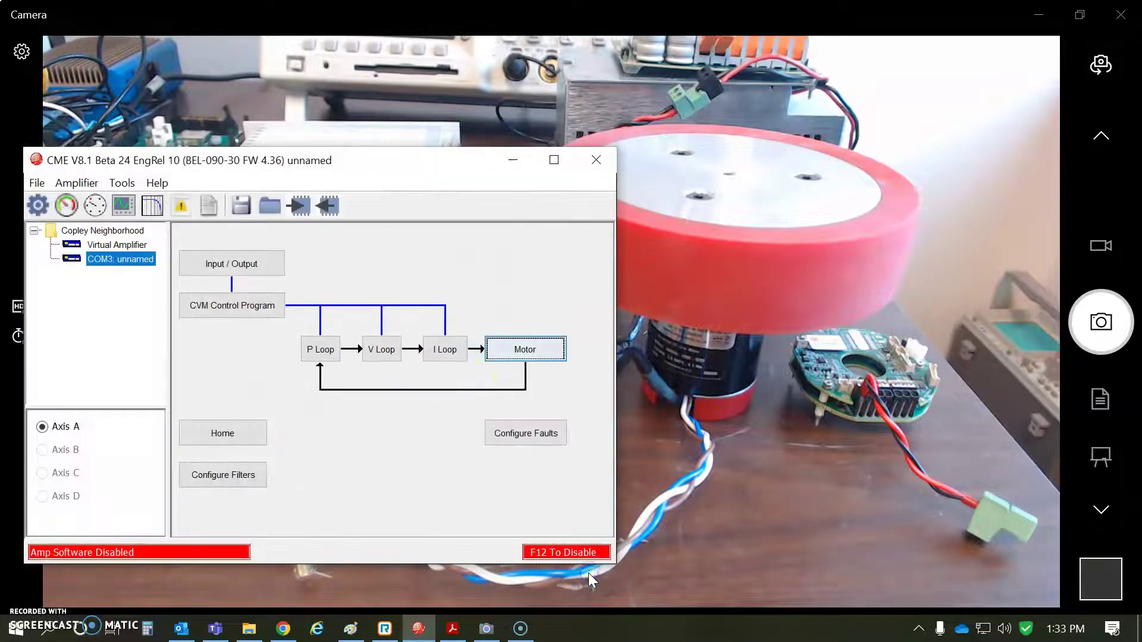
left_click(447, 352)
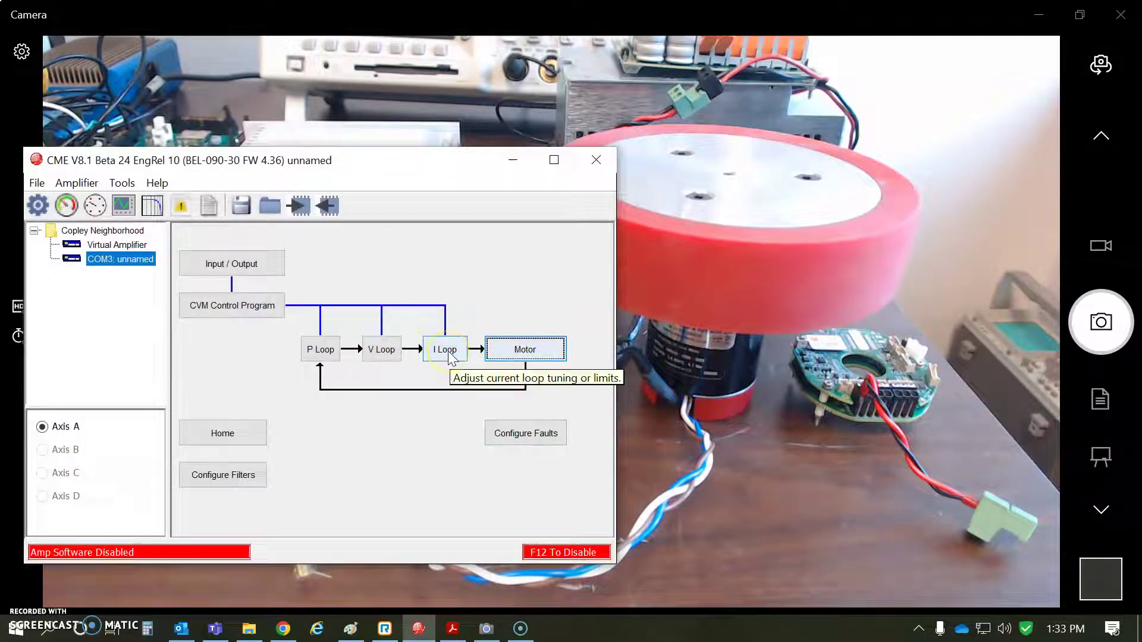
left_click_drag(245, 449, 280, 445)
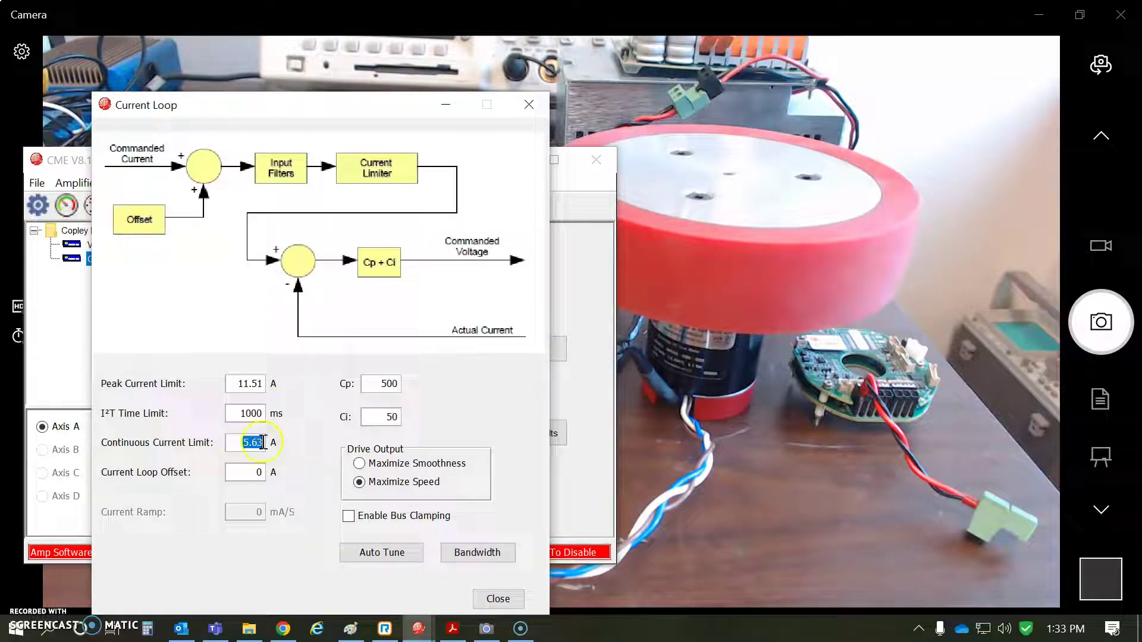
left_click(239, 432)
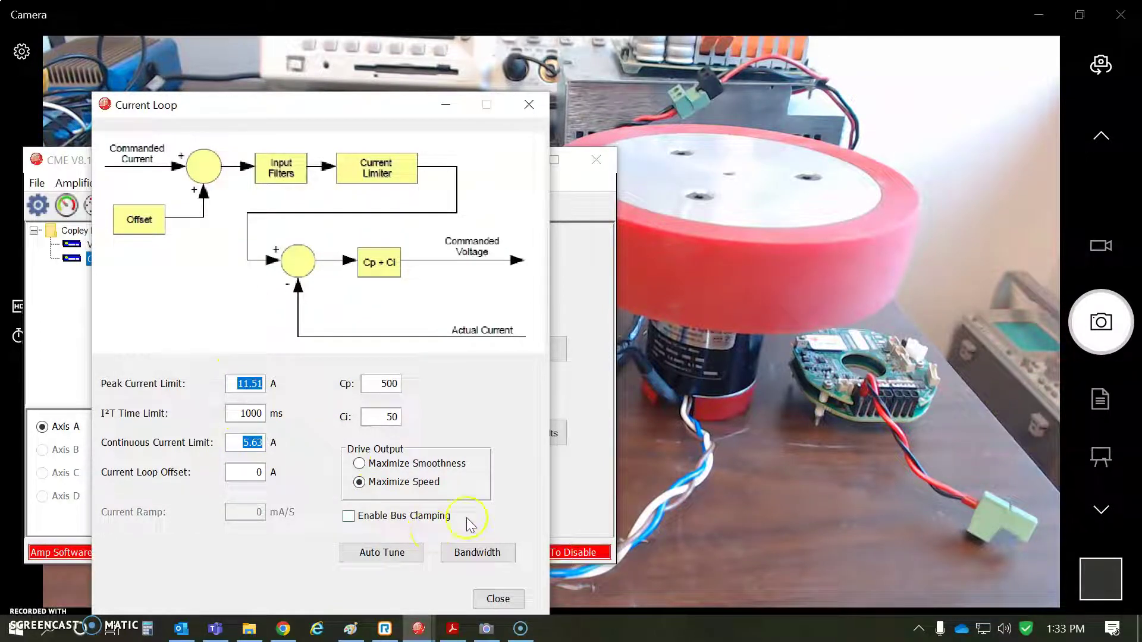
left_click(235, 413)
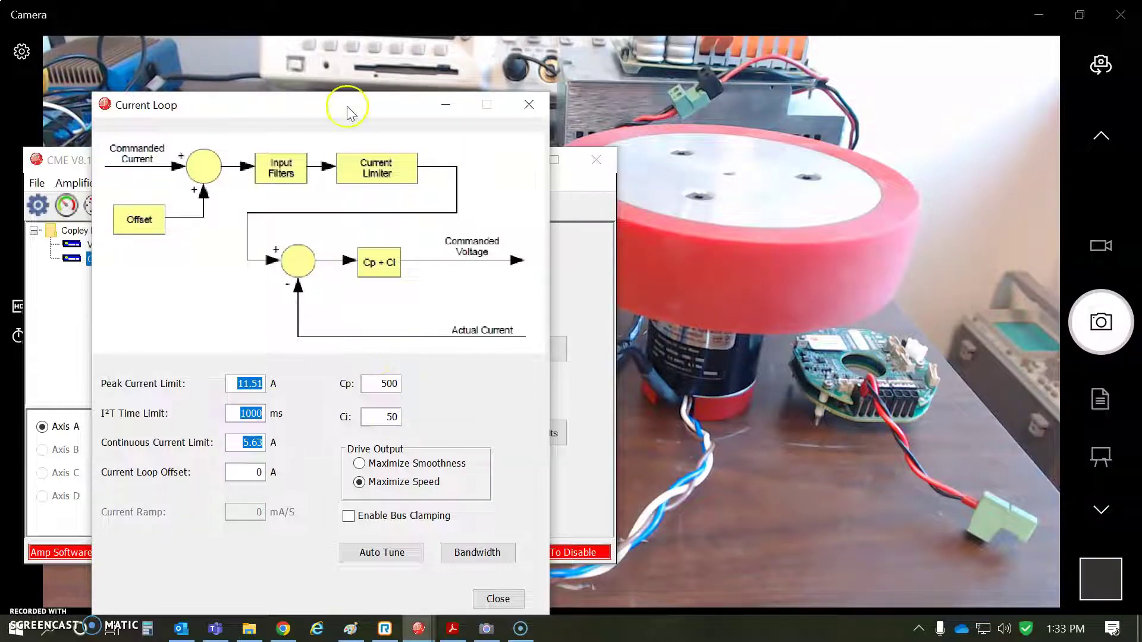
left_click_drag(349, 107, 343, 74)
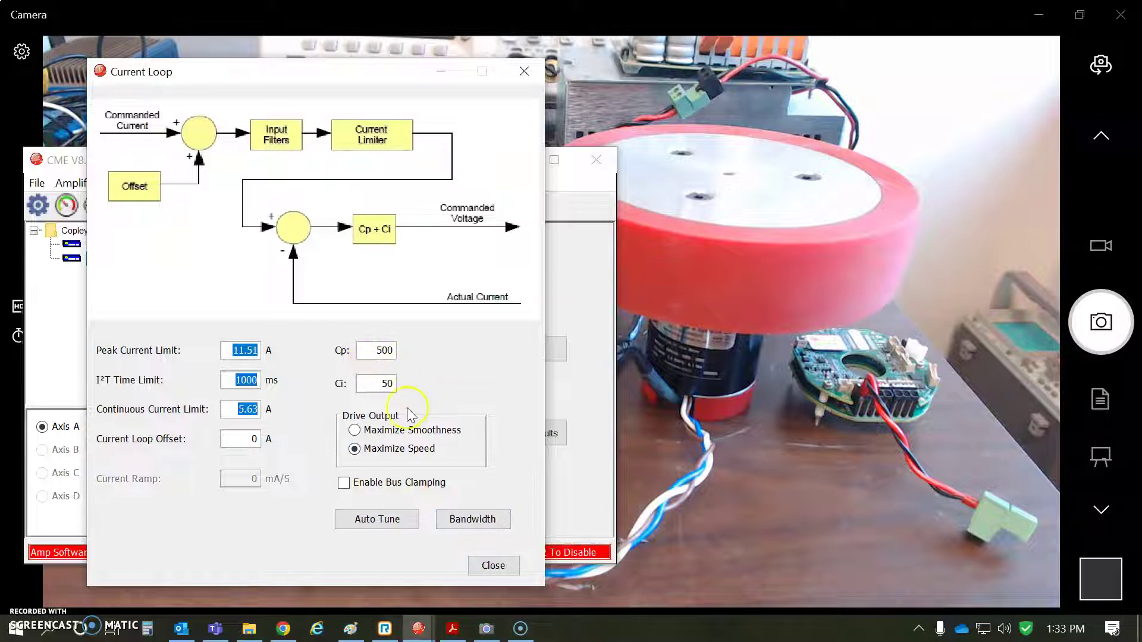
Review the Velocity Loop's 3500 rpm velocity limit and Vp 200, then close the dialog.
left_click(497, 568)
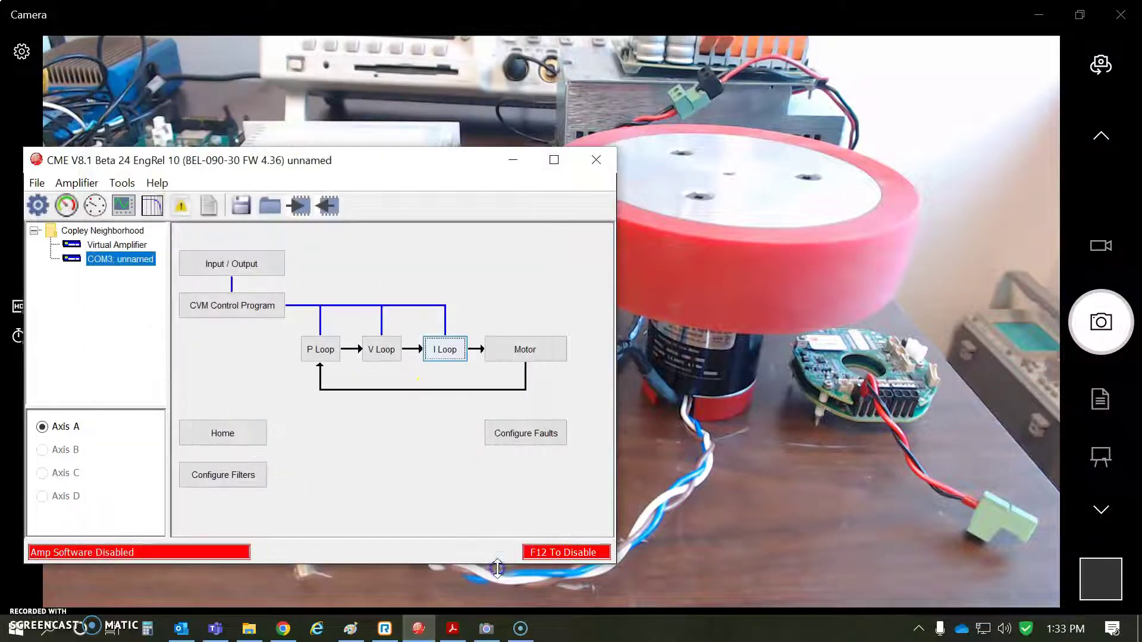
left_click(383, 350)
double_click(135, 415)
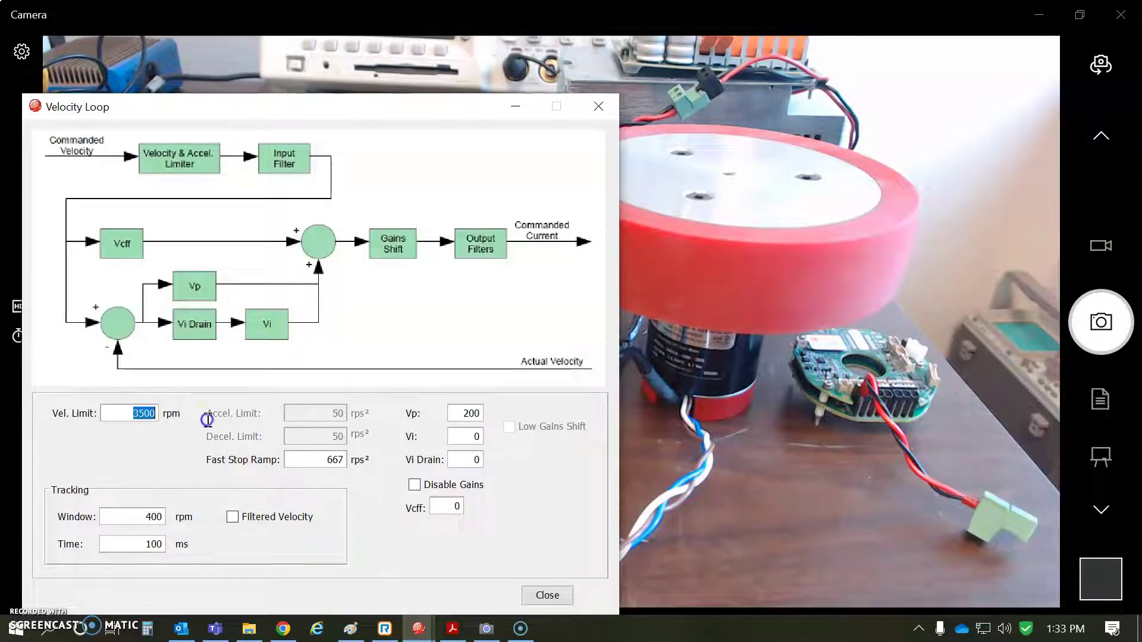
left_click(143, 410)
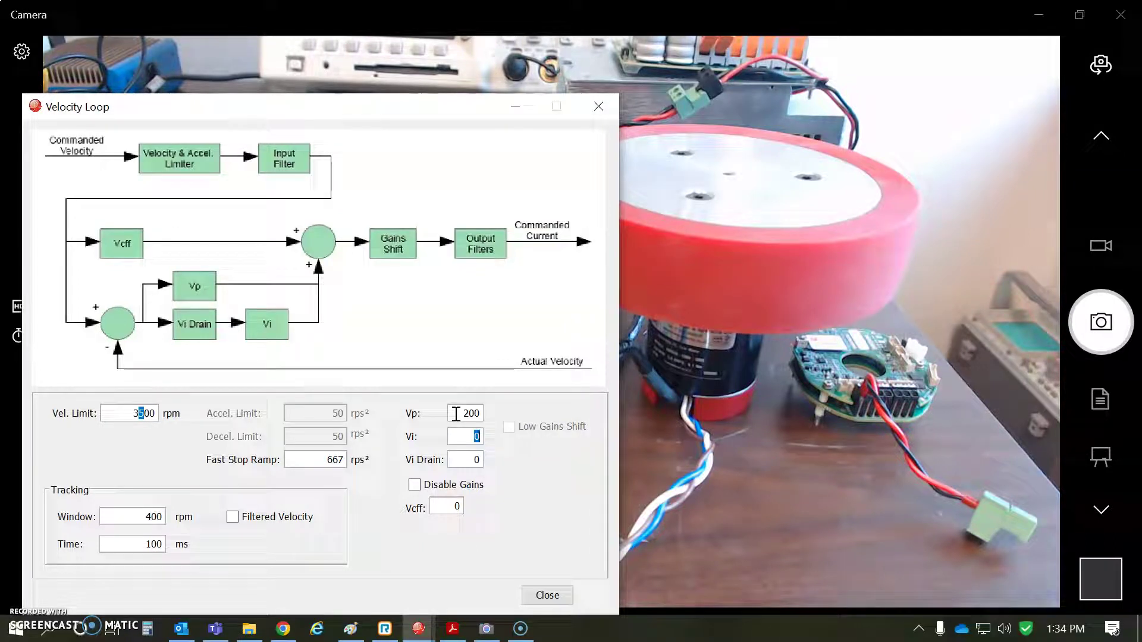
left_click(599, 105)
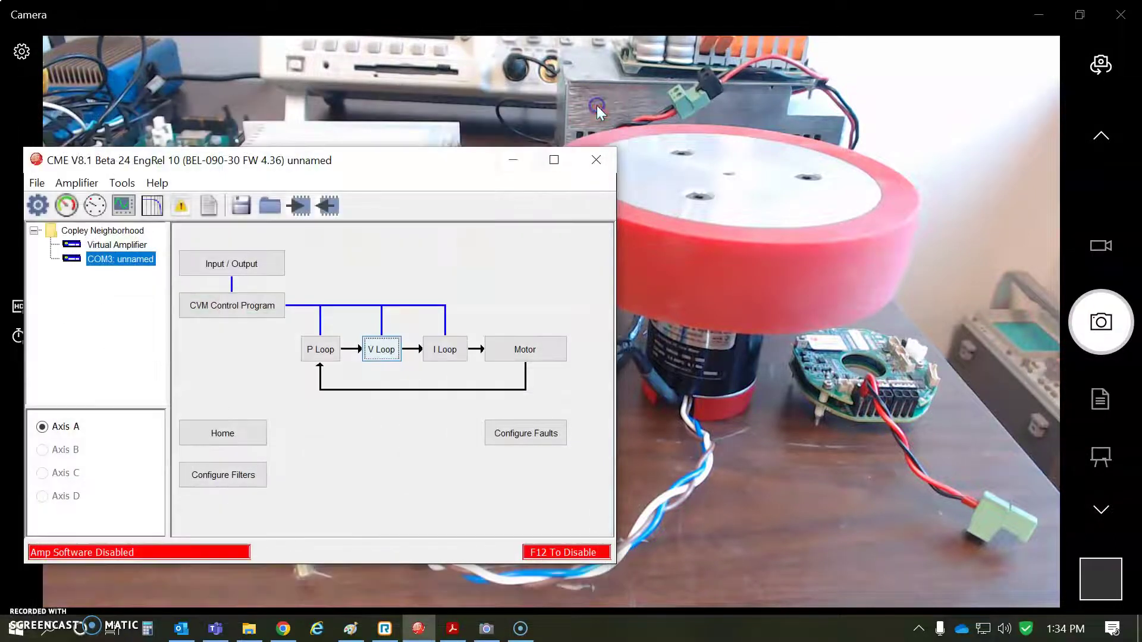
left_click(322, 356)
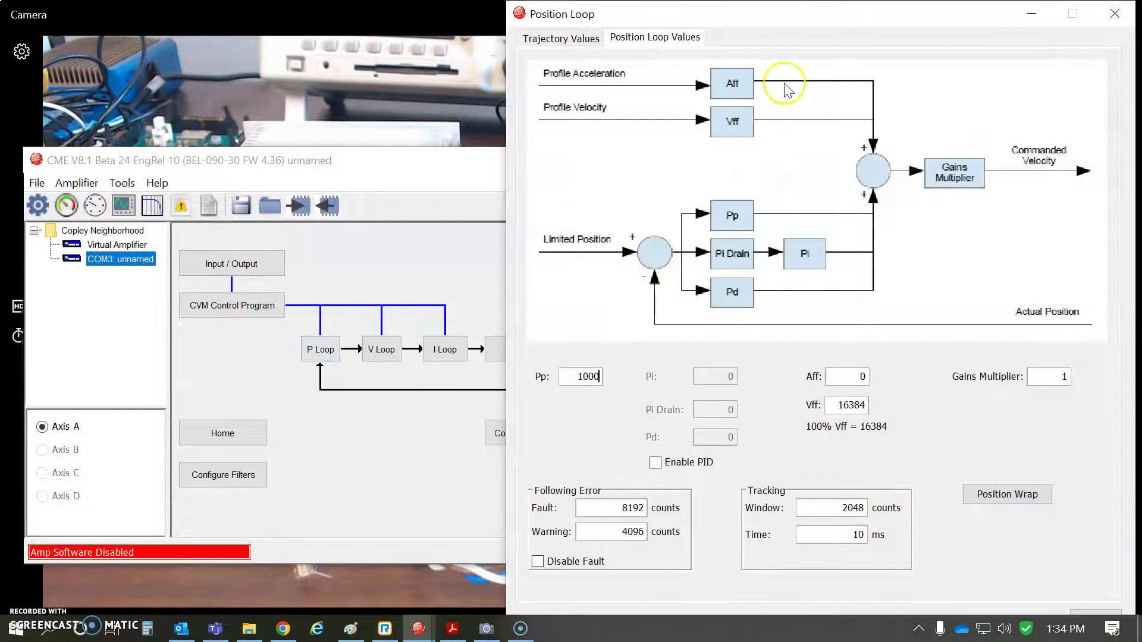
left_click_drag(789, 17, 604, 31)
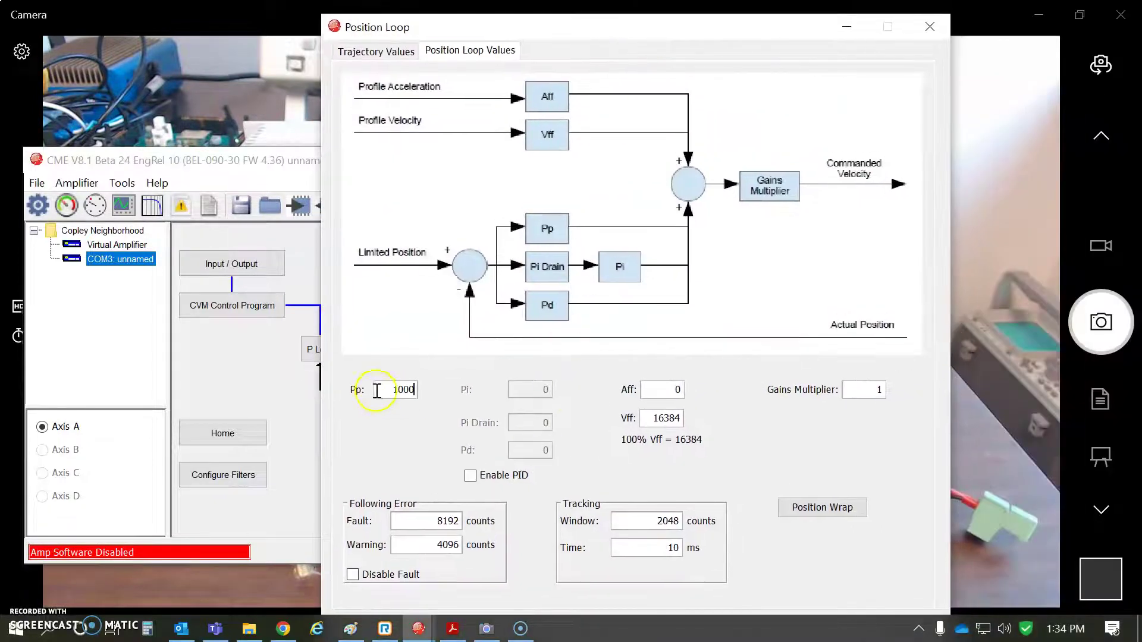
left_click_drag(377, 390, 442, 391)
double_click(400, 393)
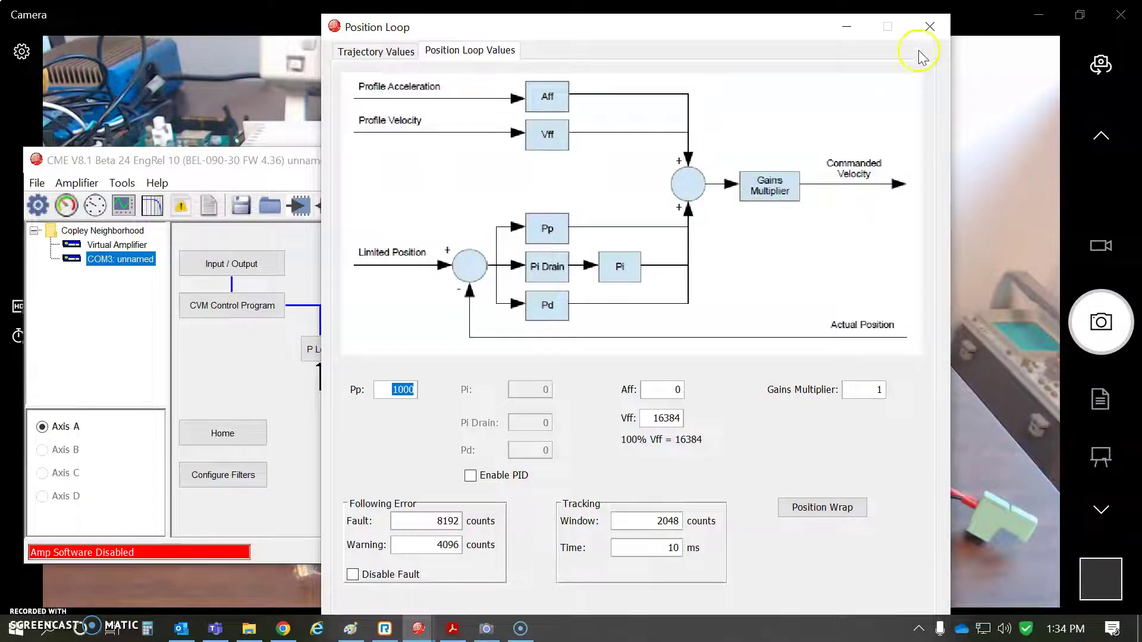
left_click(930, 26)
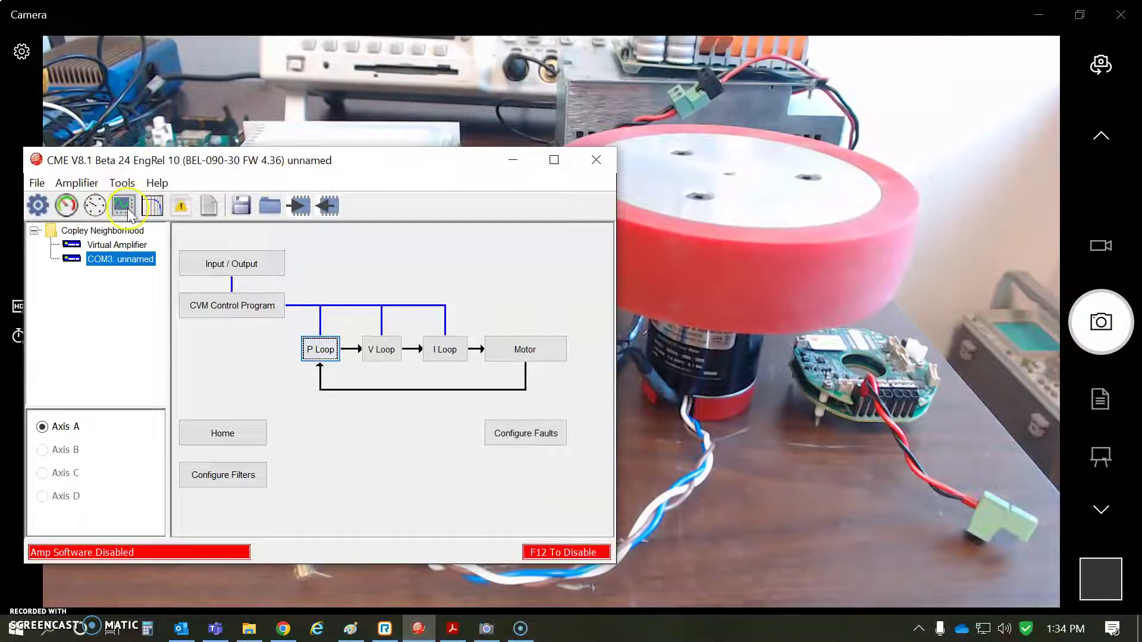
Manually phase the motor: enable, step forward, zero the feedback position, then run forward and reverse.
left_click(121, 183)
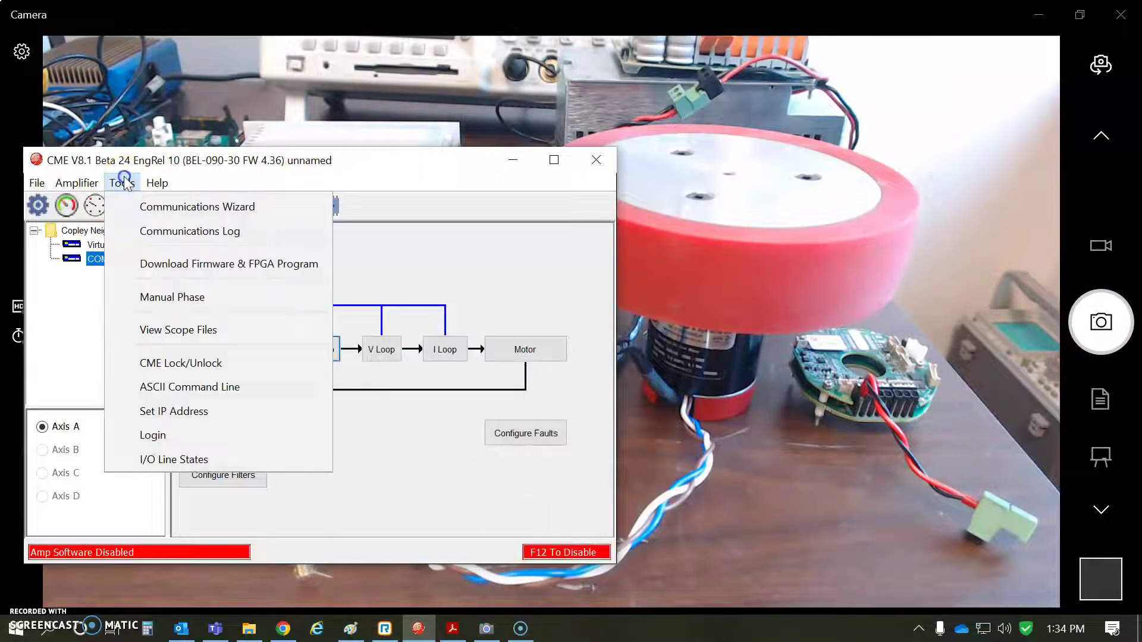
left_click(153, 293)
left_click(75, 507)
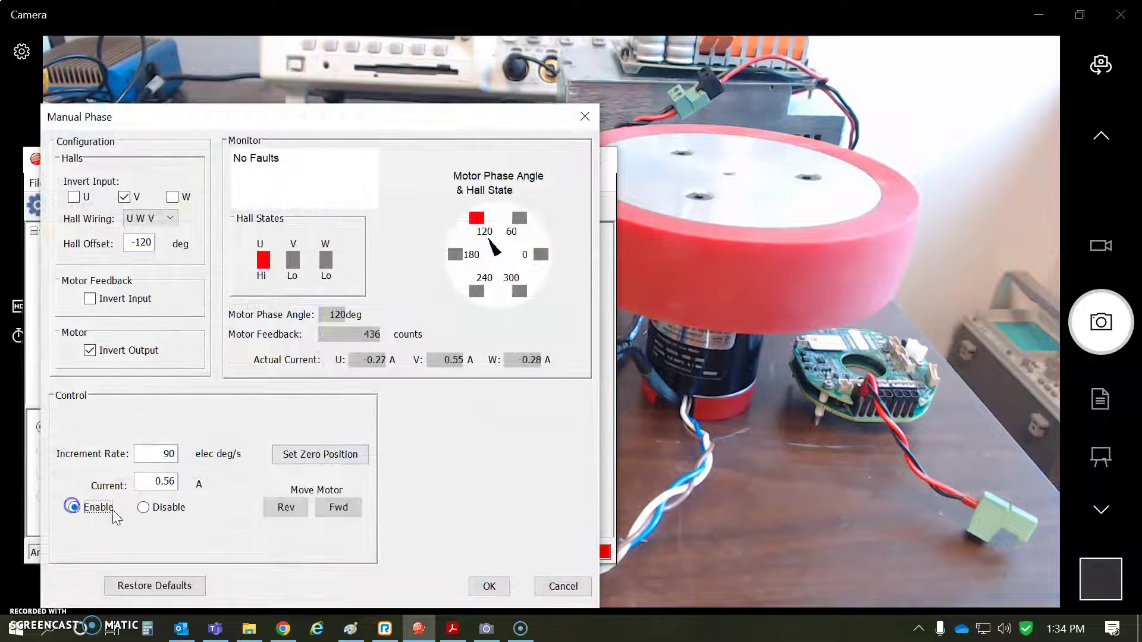
left_click(346, 507)
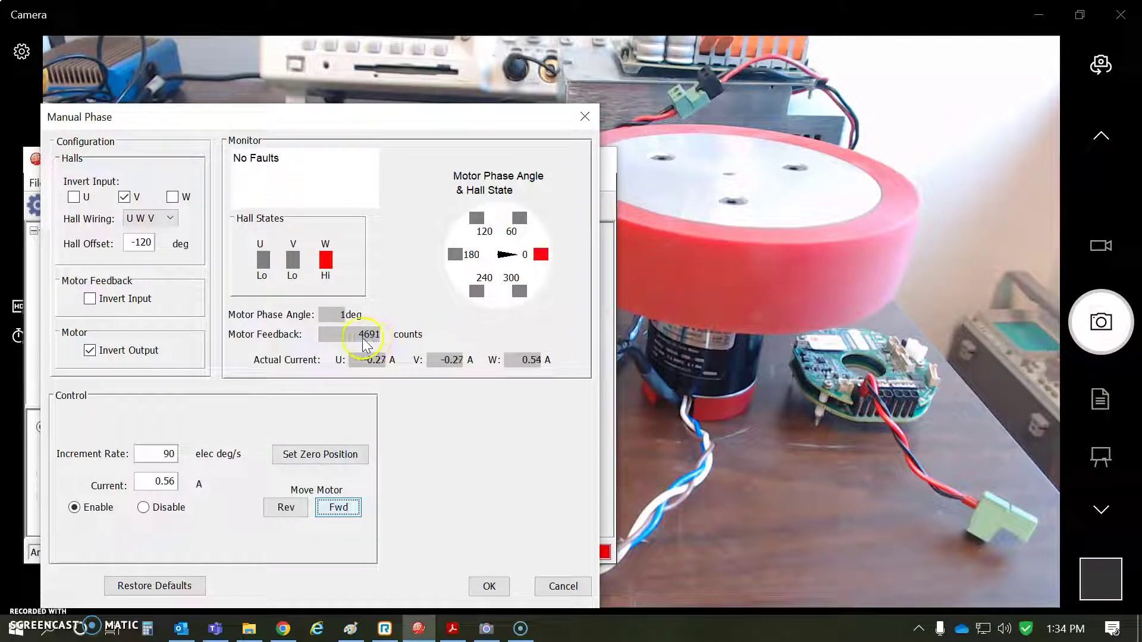
left_click(336, 461)
left_click(345, 509)
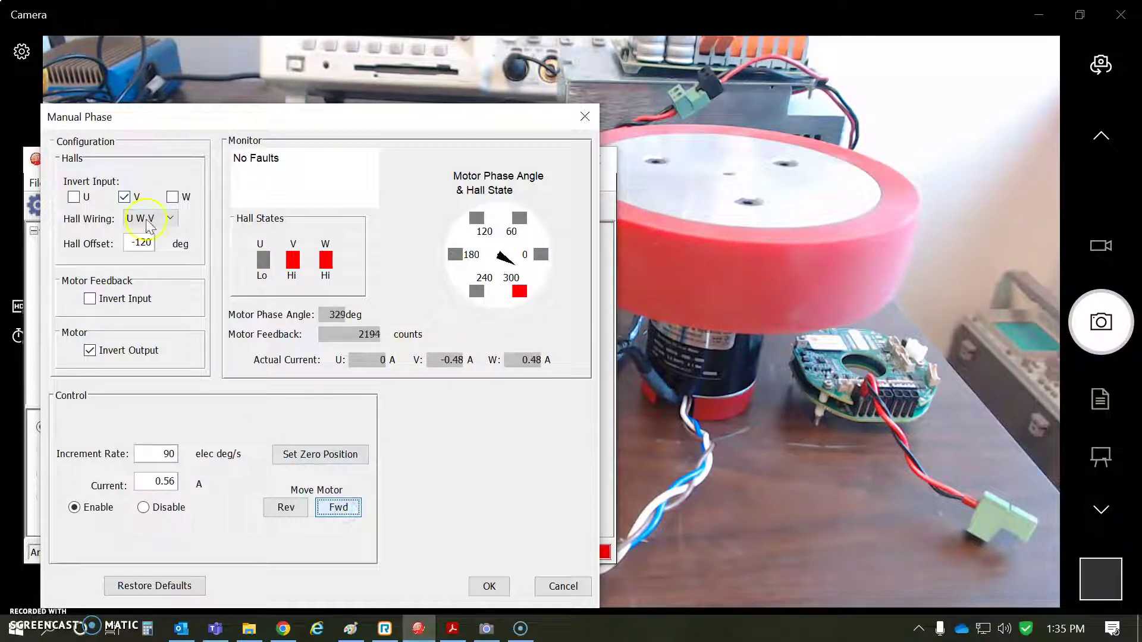
left_click(280, 506)
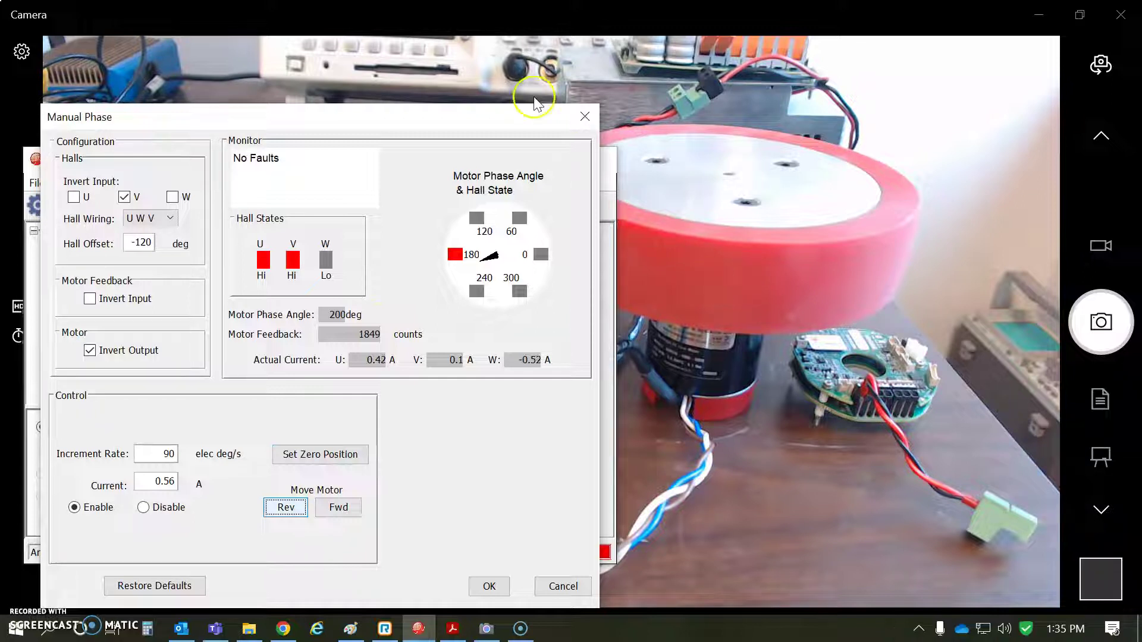
Open the Scope and set the Function Generator target to current, then velocity.
left_click(585, 116)
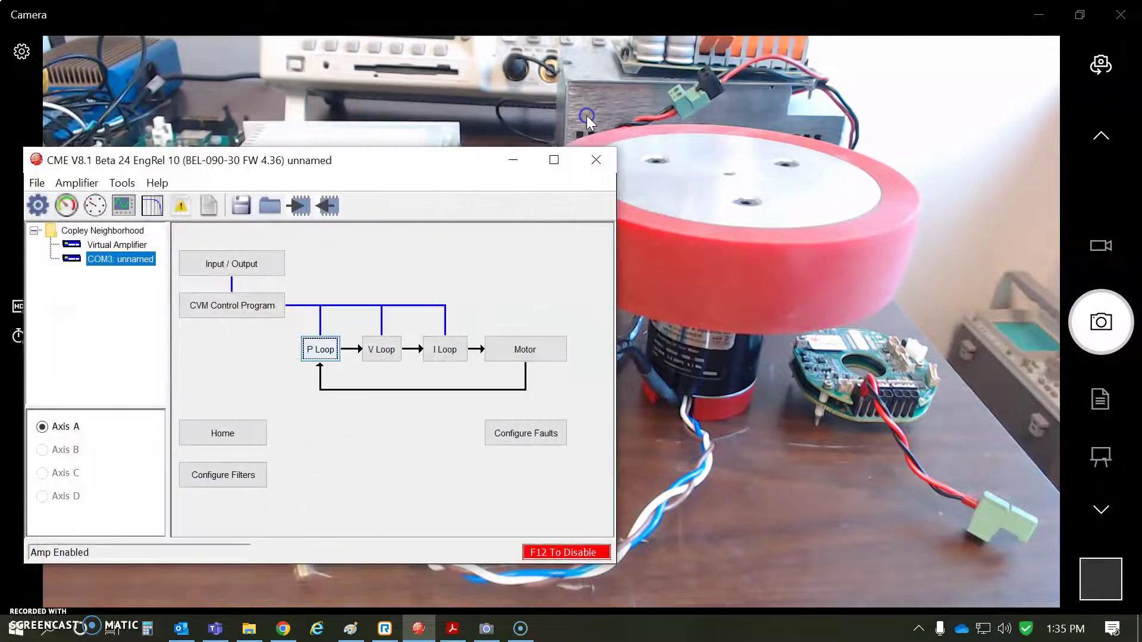
left_click_drag(377, 163, 452, 164)
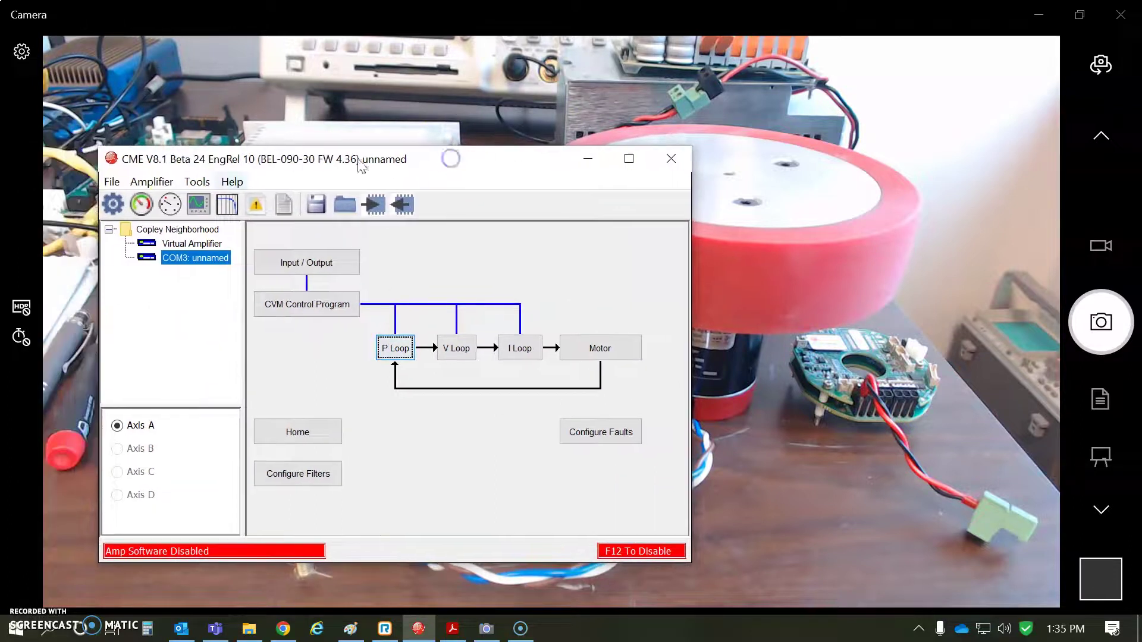
left_click(201, 206)
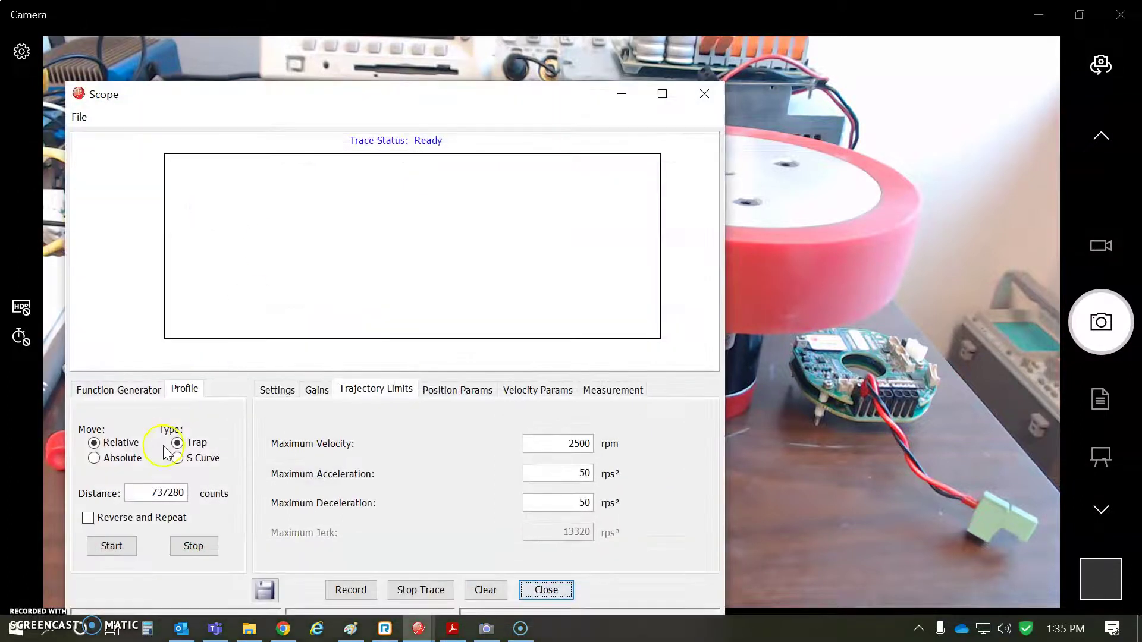
left_click(119, 388)
left_click(152, 437)
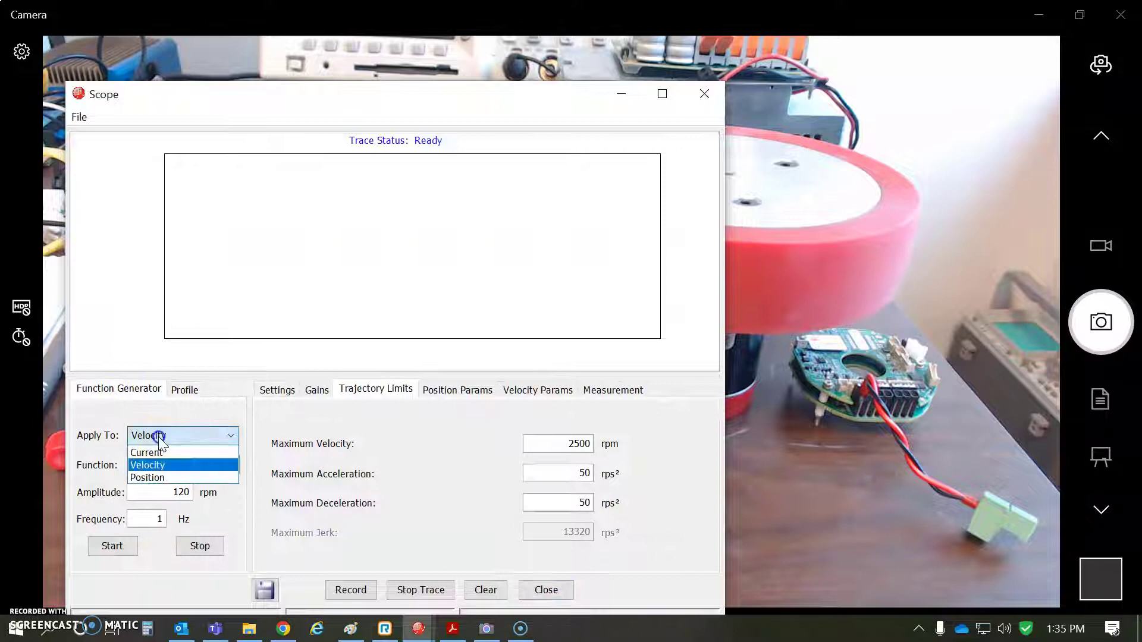
left_click(157, 450)
left_click(152, 439)
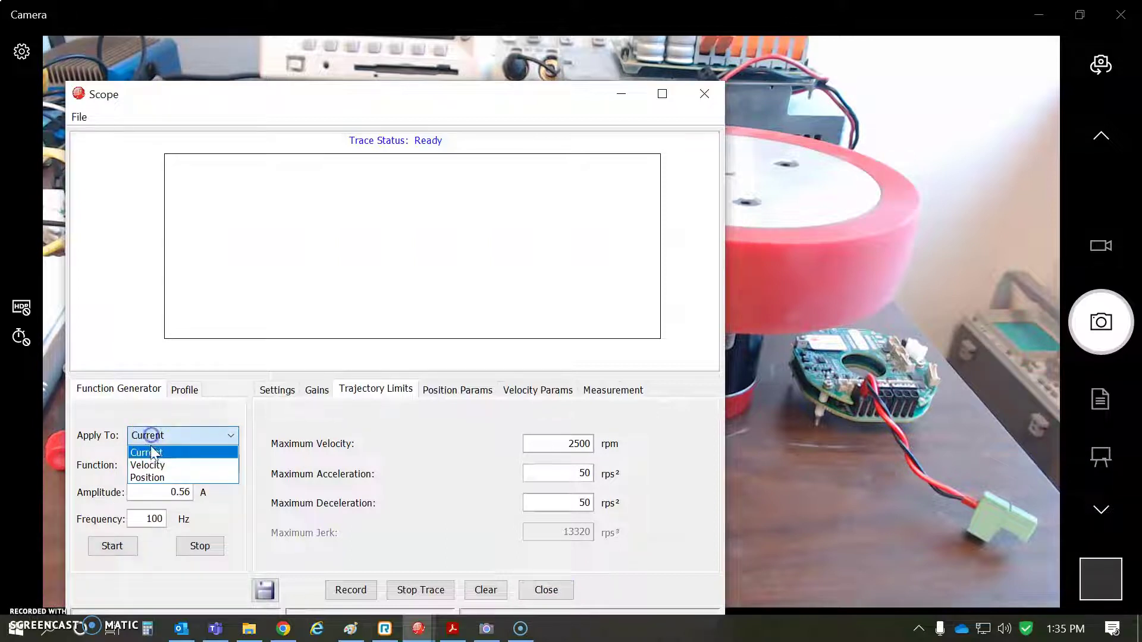
left_click(148, 464)
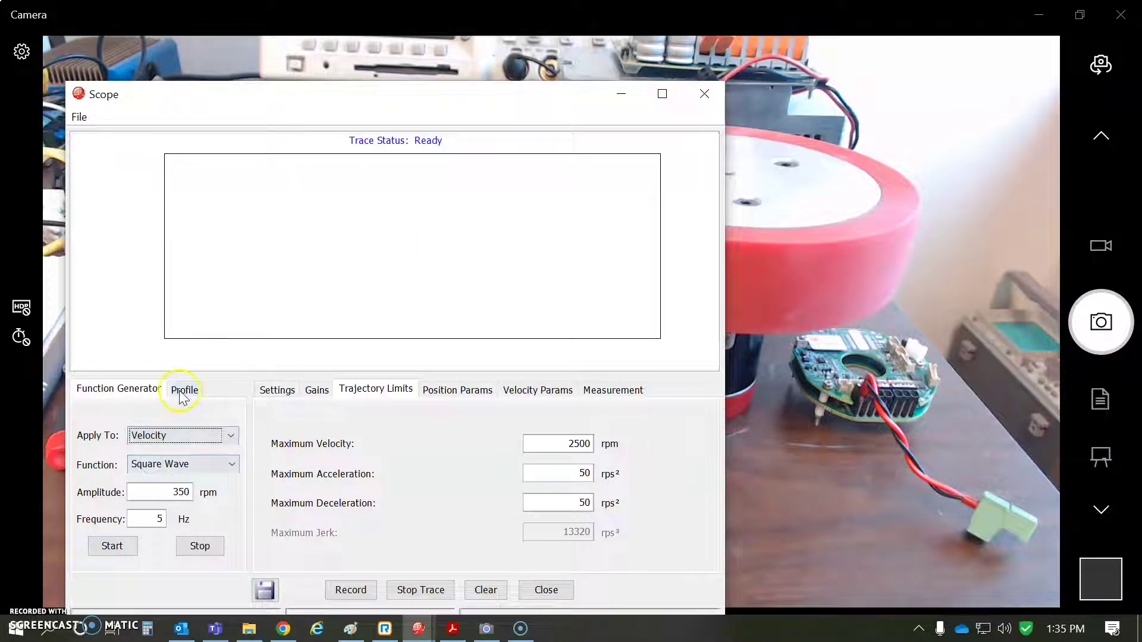
Capture a trace of a 737280-count relative trapezoidal Profile move.
left_click(273, 390)
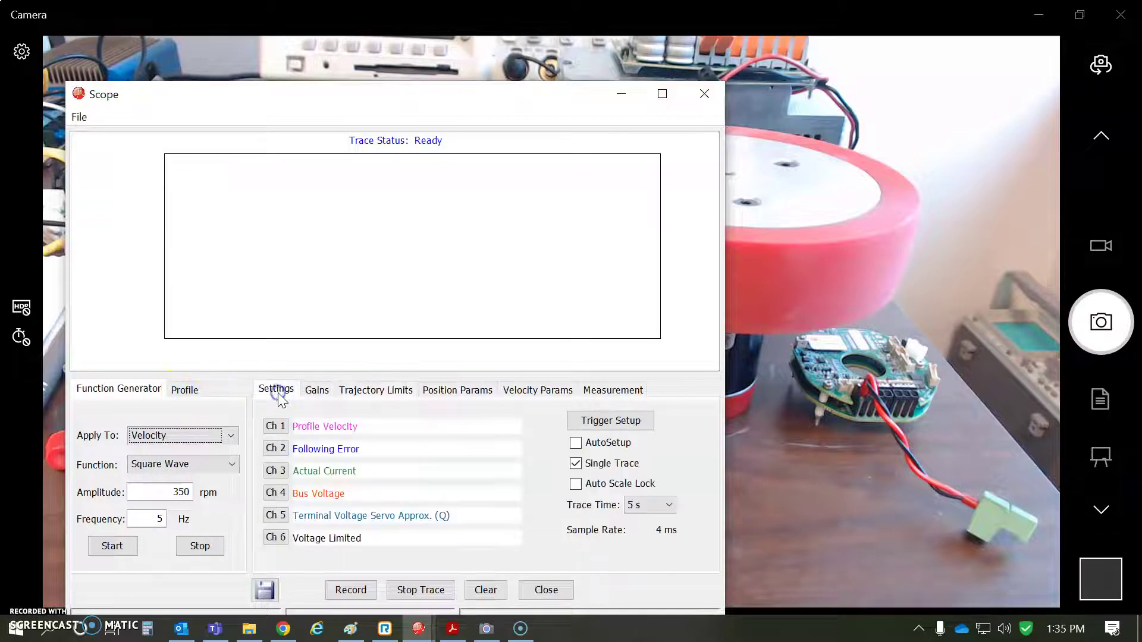
left_click(178, 395)
left_click_drag(134, 493, 234, 495)
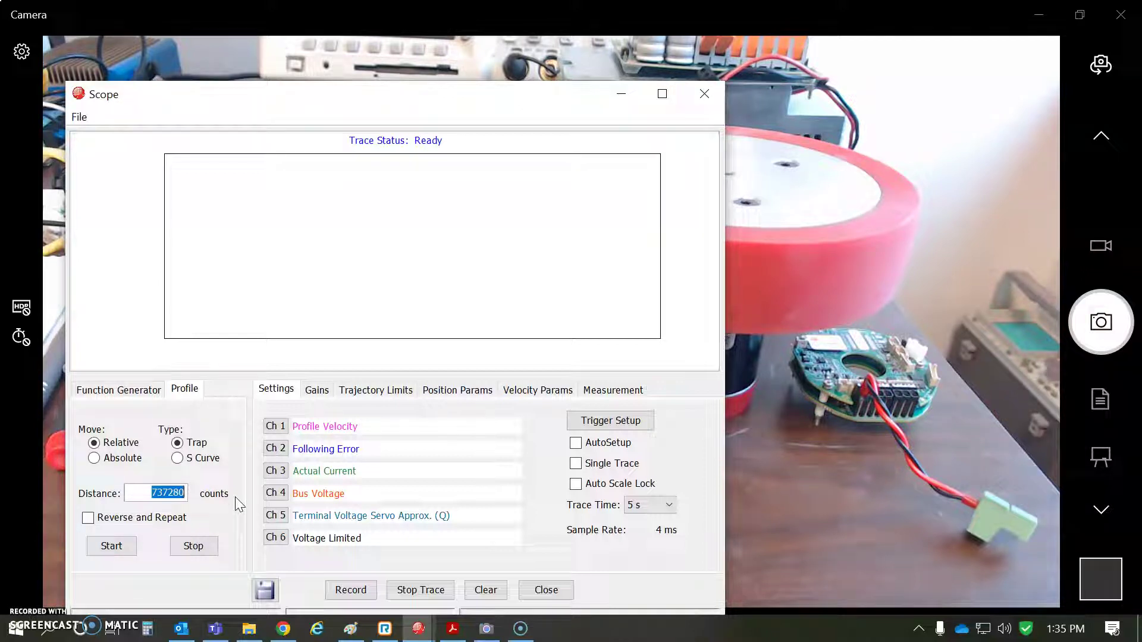
mouse_move(181, 491)
left_mouse_down()
mouse_move(162, 491)
mouse_move(186, 489)
left_mouse_up()
left_click_drag(441, 98, 349, 71)
left_click(22, 521)
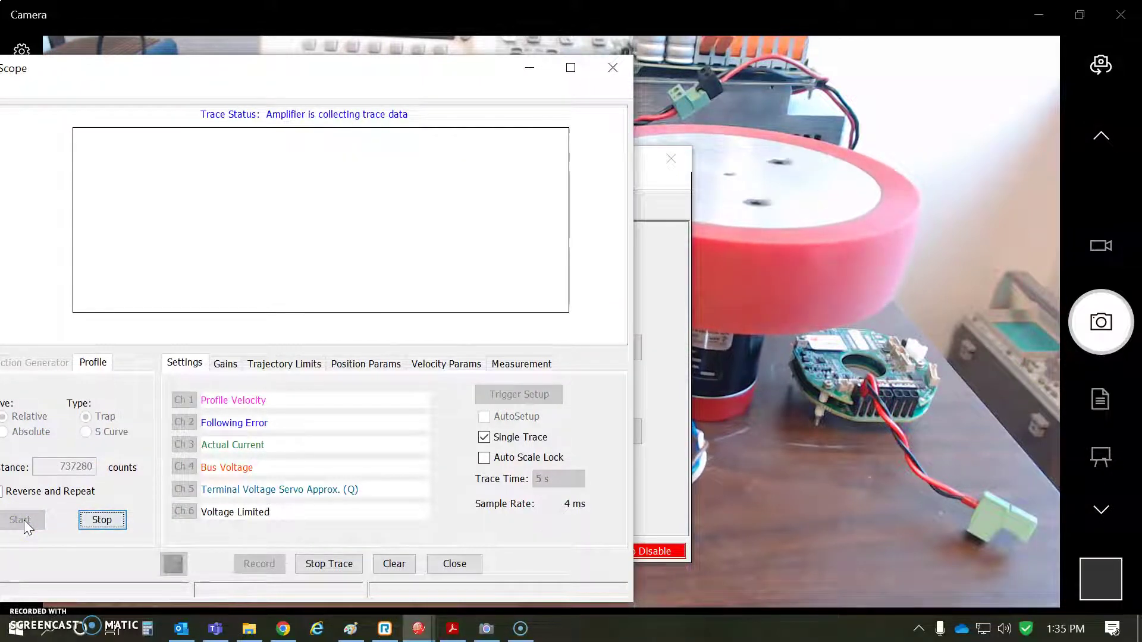
mouse_move(182, 72)
left_mouse_down()
mouse_move(243, 79)
mouse_move(217, 102)
mouse_move(298, 97)
mouse_move(406, 249)
mouse_move(492, 258)
left_mouse_up()
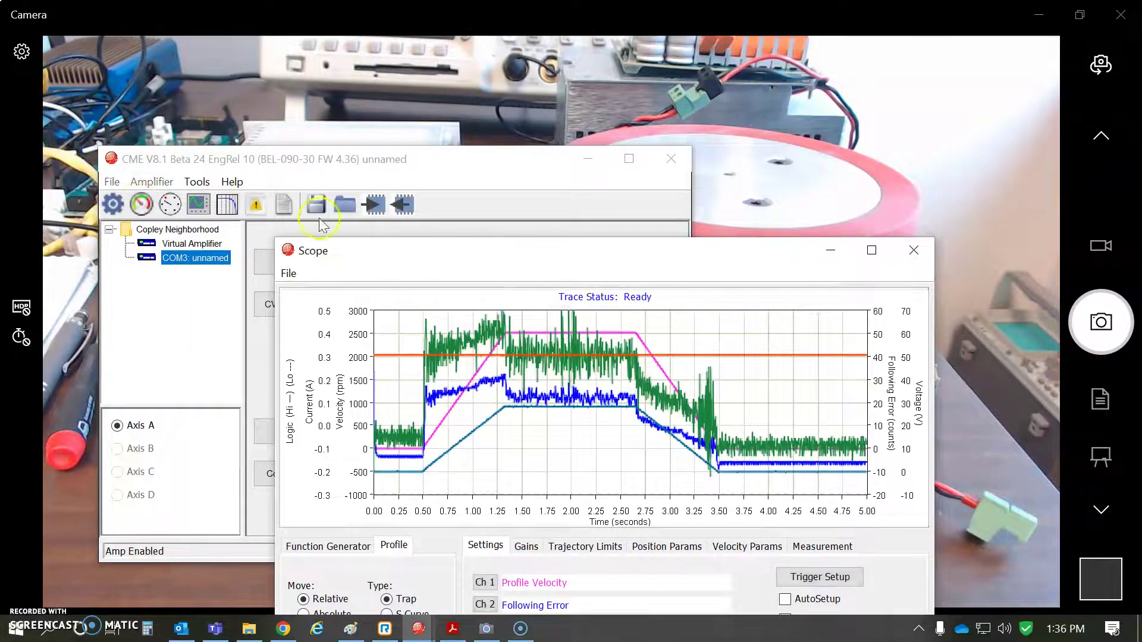
Disable the amplifier from the control panel.
left_click(140, 204)
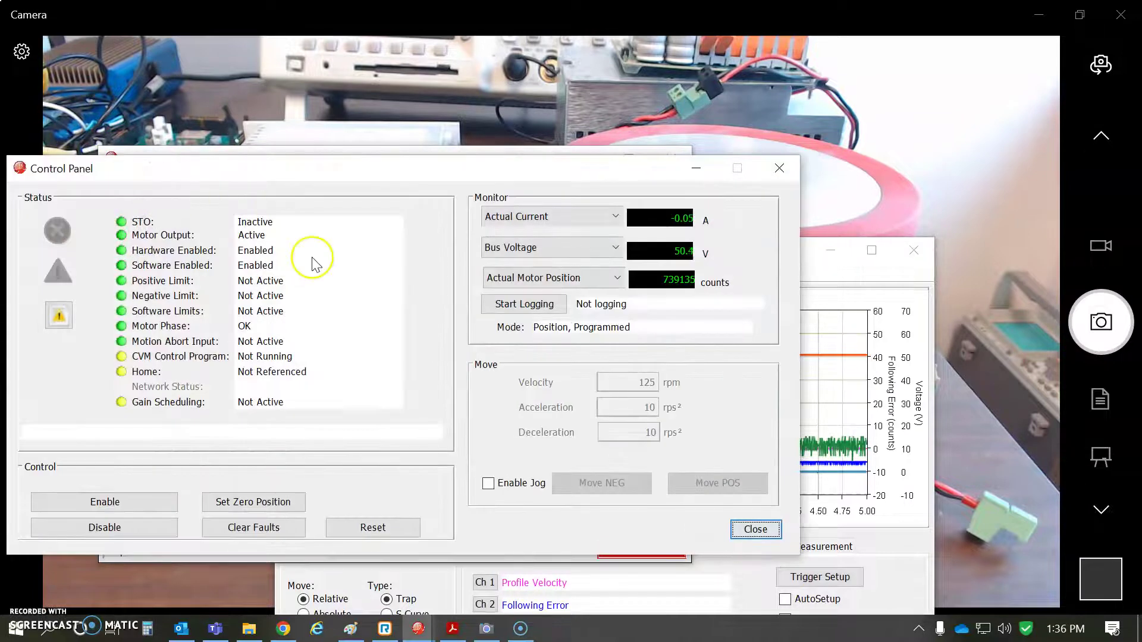
left_click(115, 528)
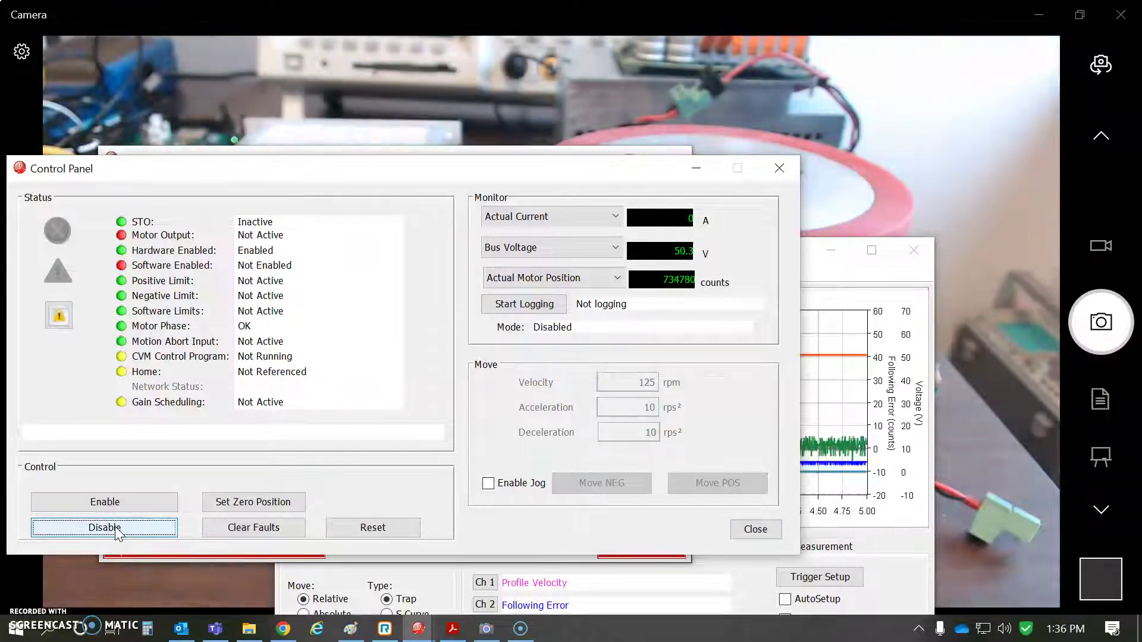
left_click(779, 167)
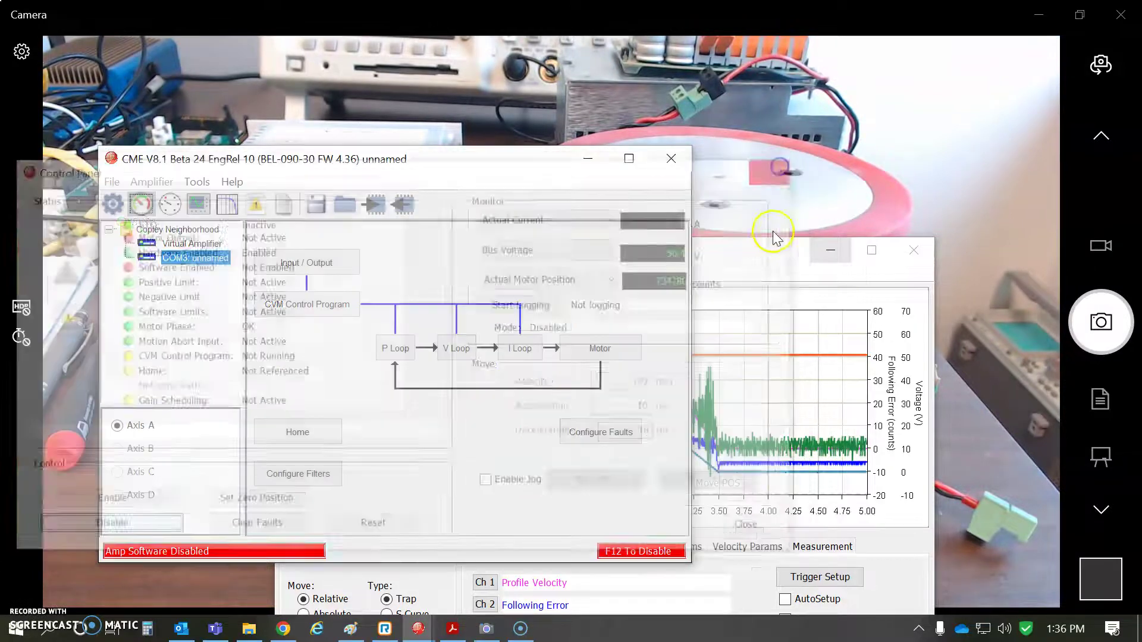
Zoom into the scope traces around 1.1–2.9 s and 3.25–3.80 s, then close the Scope.
left_click_drag(763, 263, 732, 82)
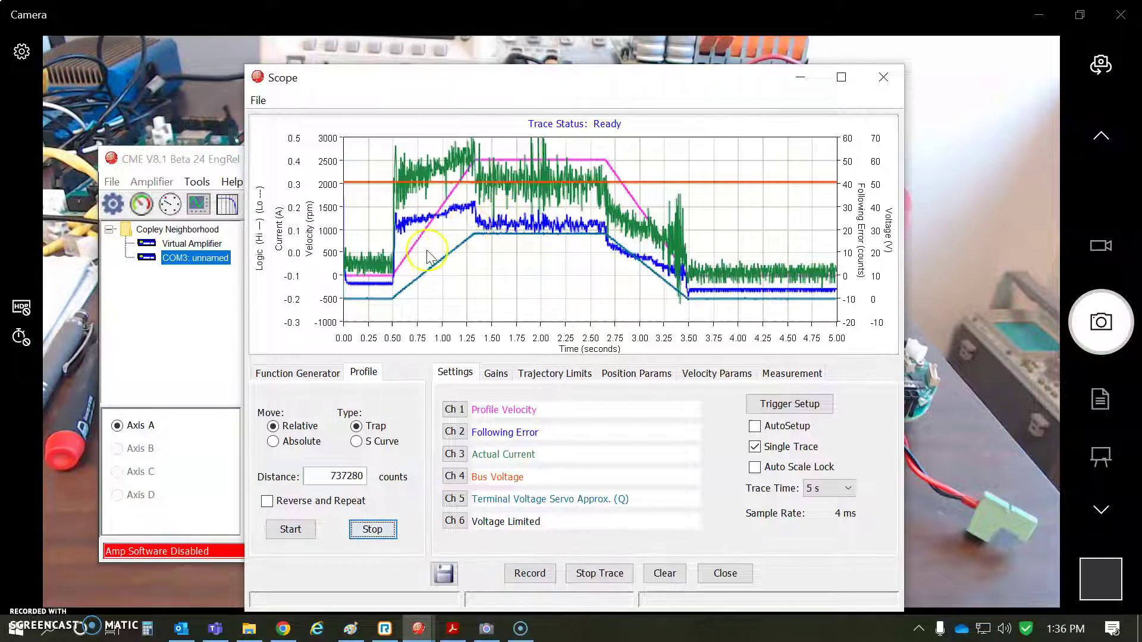
left_click_drag(359, 285, 396, 300)
left_click(620, 249)
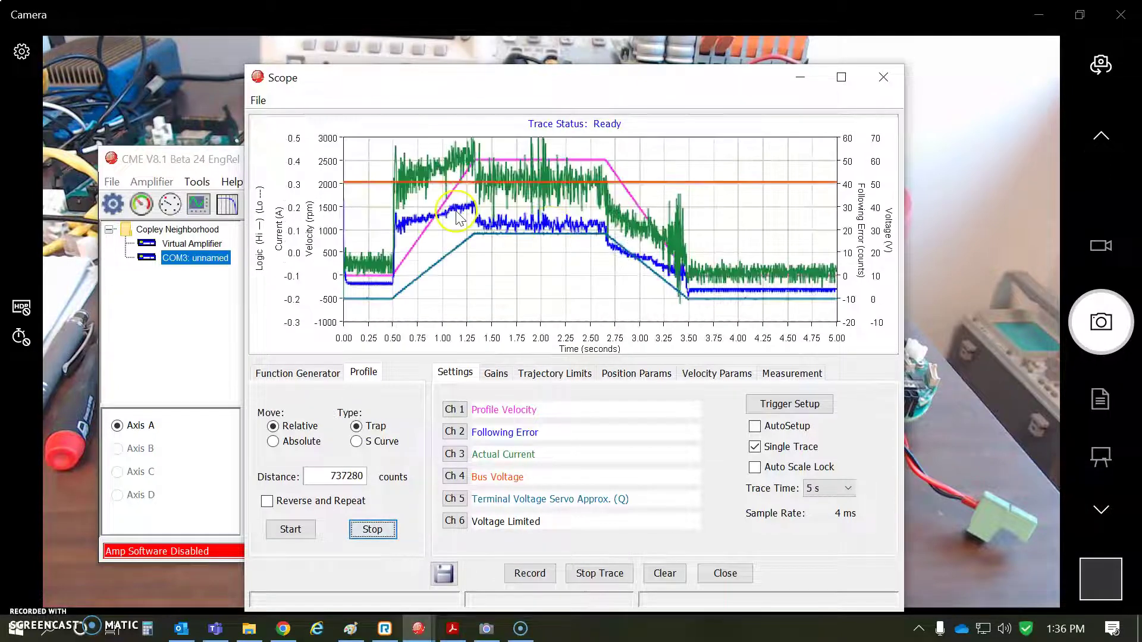
left_click_drag(452, 212, 630, 244)
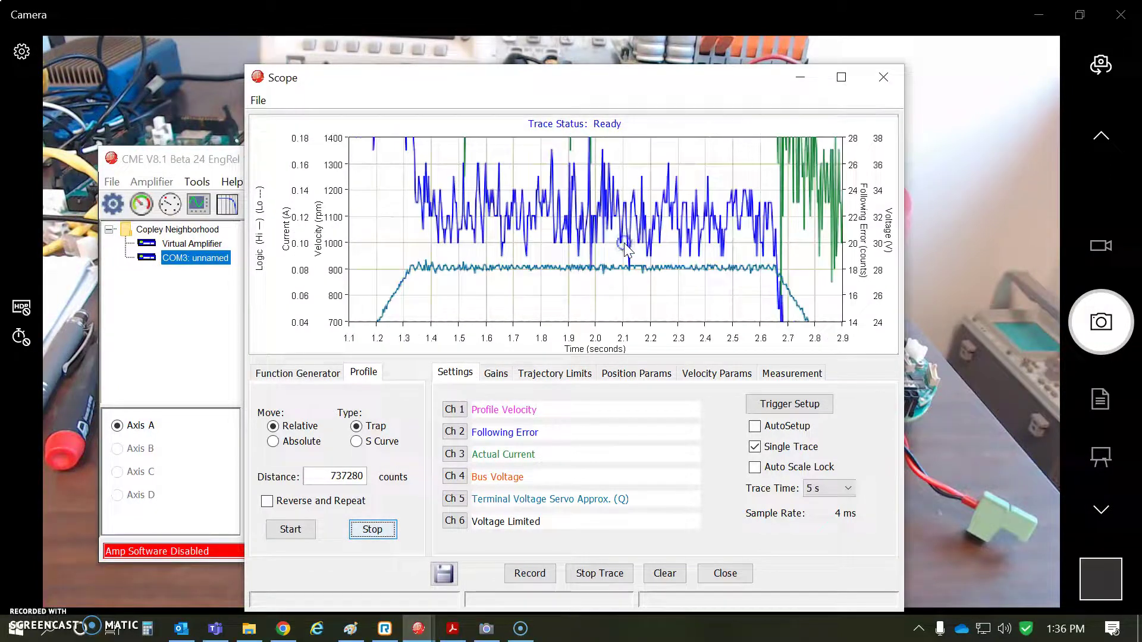
left_click(654, 252)
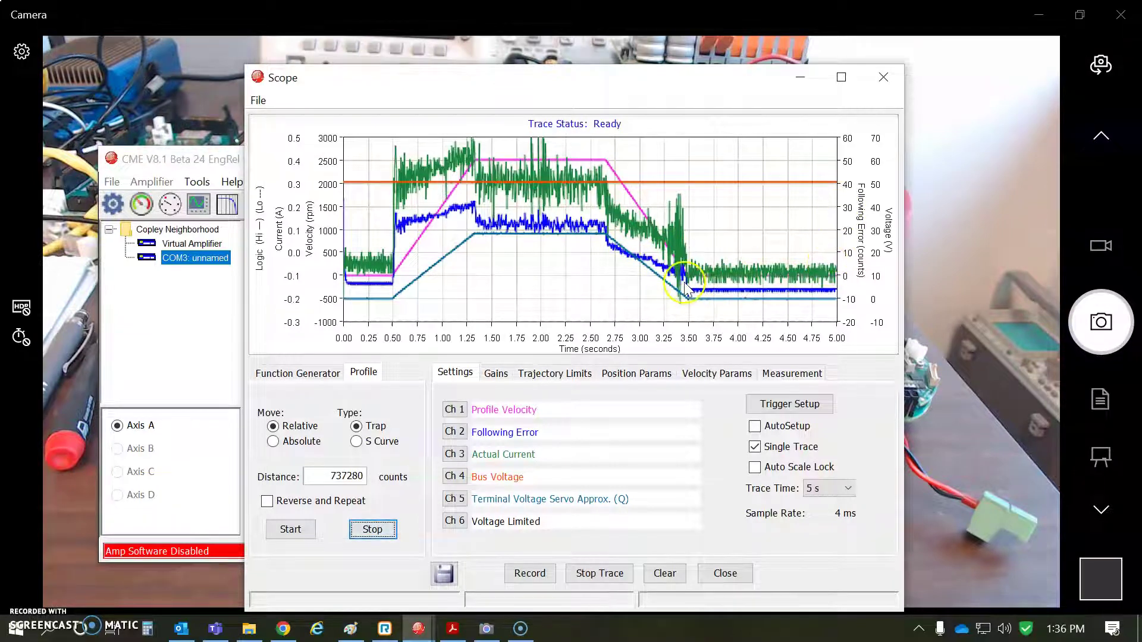
left_click_drag(665, 269, 579, 262)
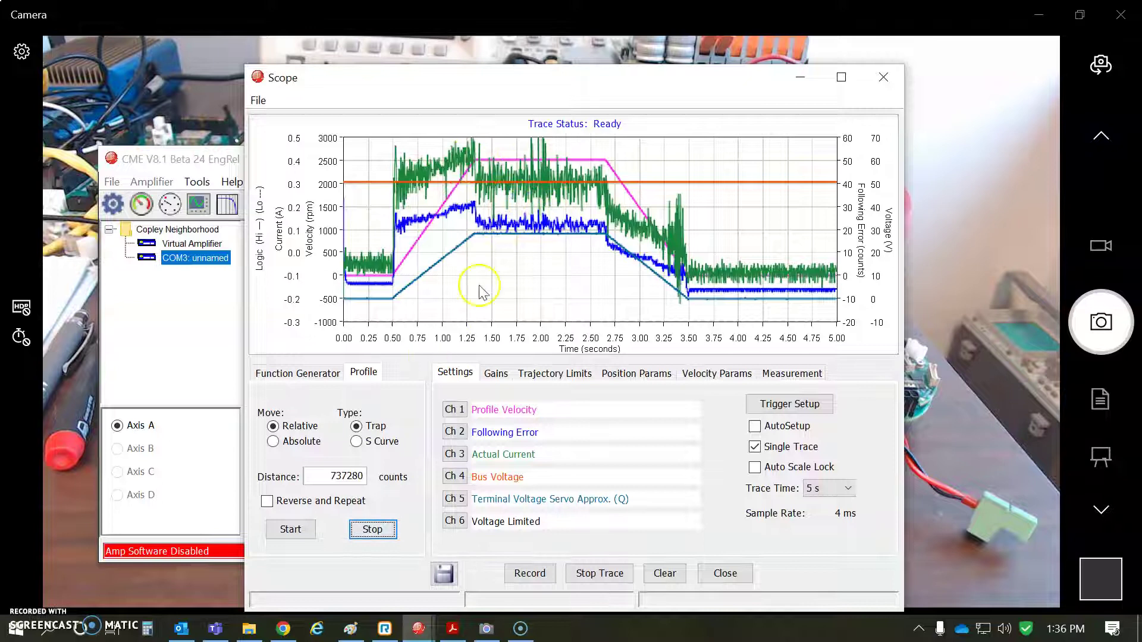
left_click(883, 74)
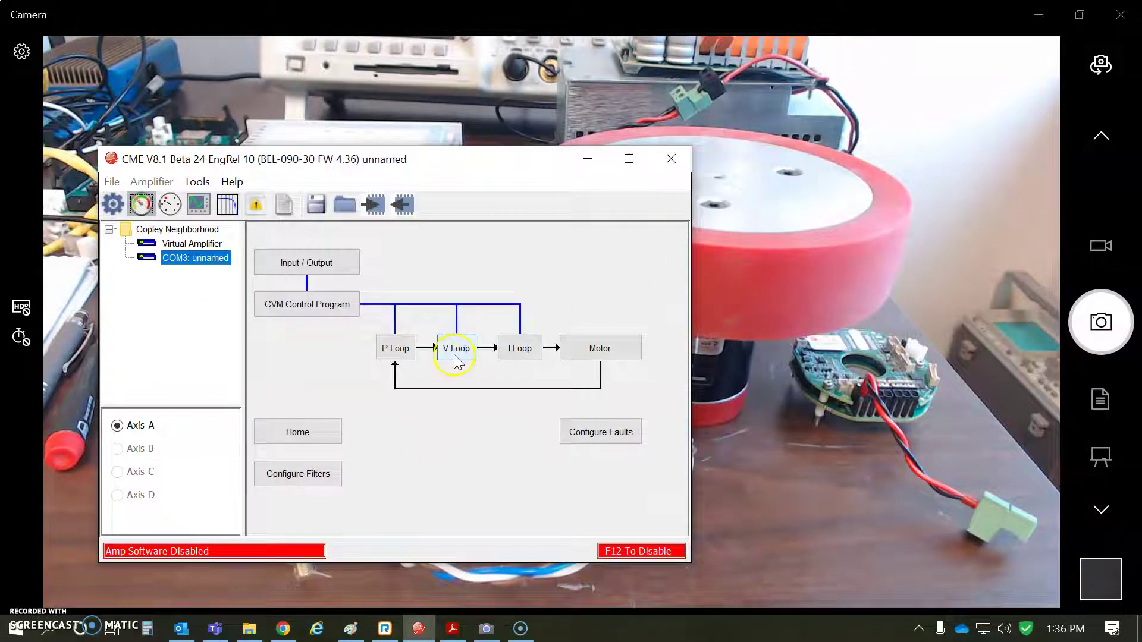
Review the Motor Data and Current Loop limits, then minimize CME to the camera view.
left_click(599, 350)
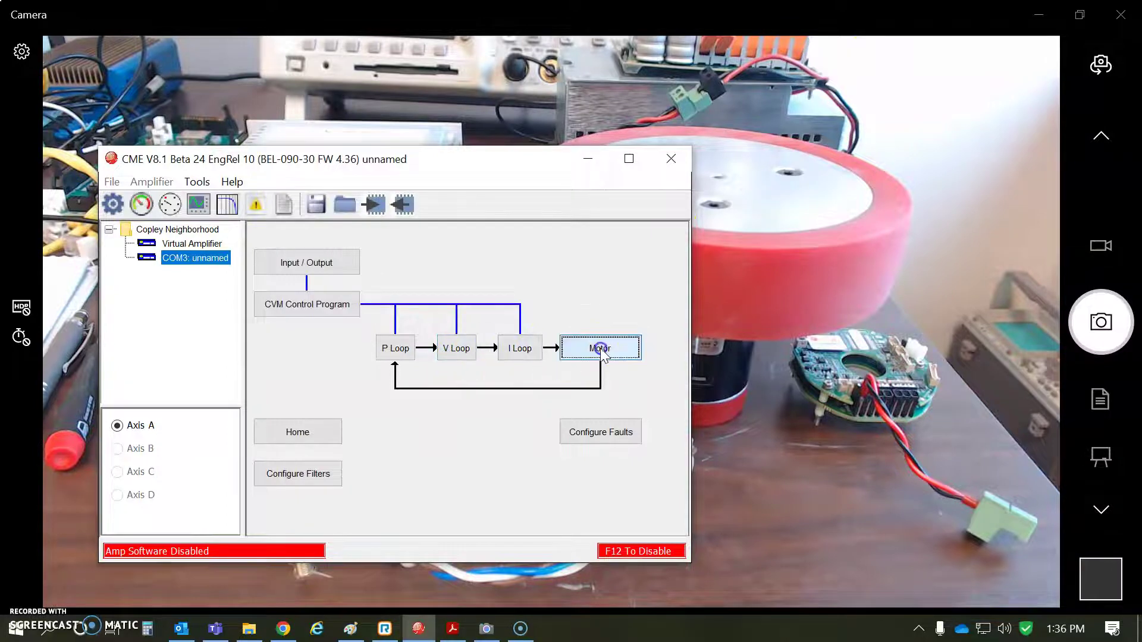
left_click(679, 134)
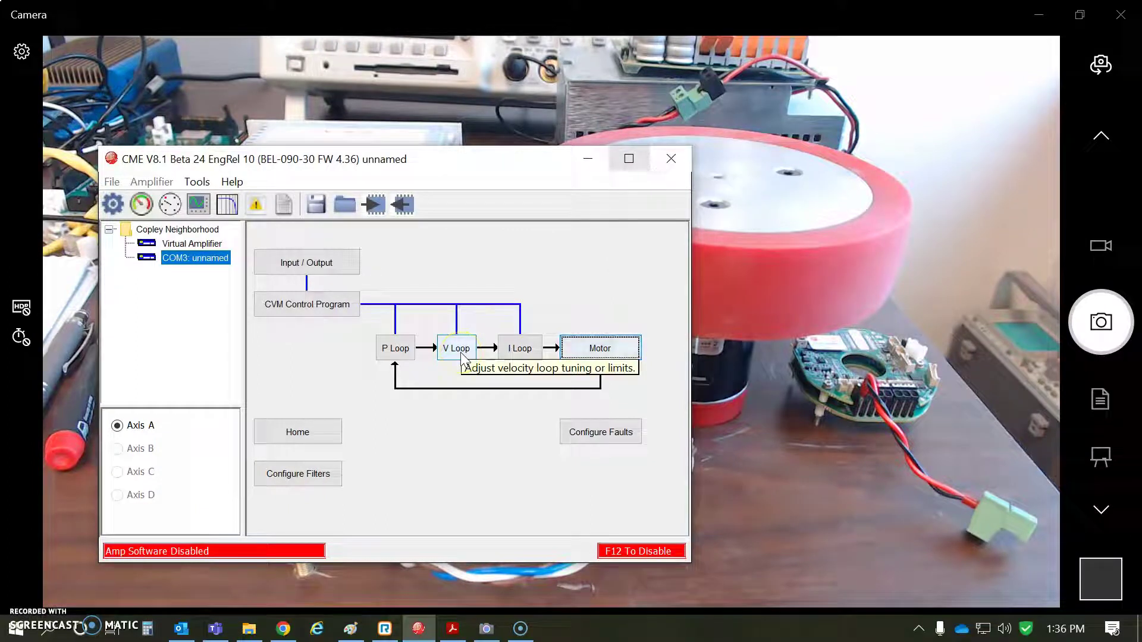
left_click(517, 347)
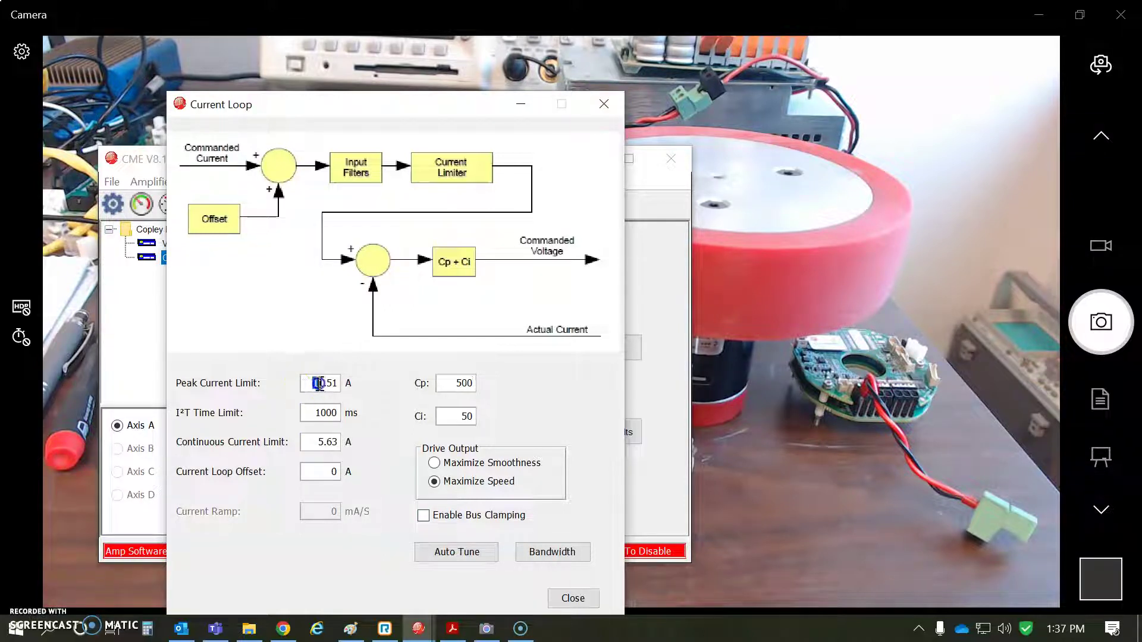
left_click(604, 103)
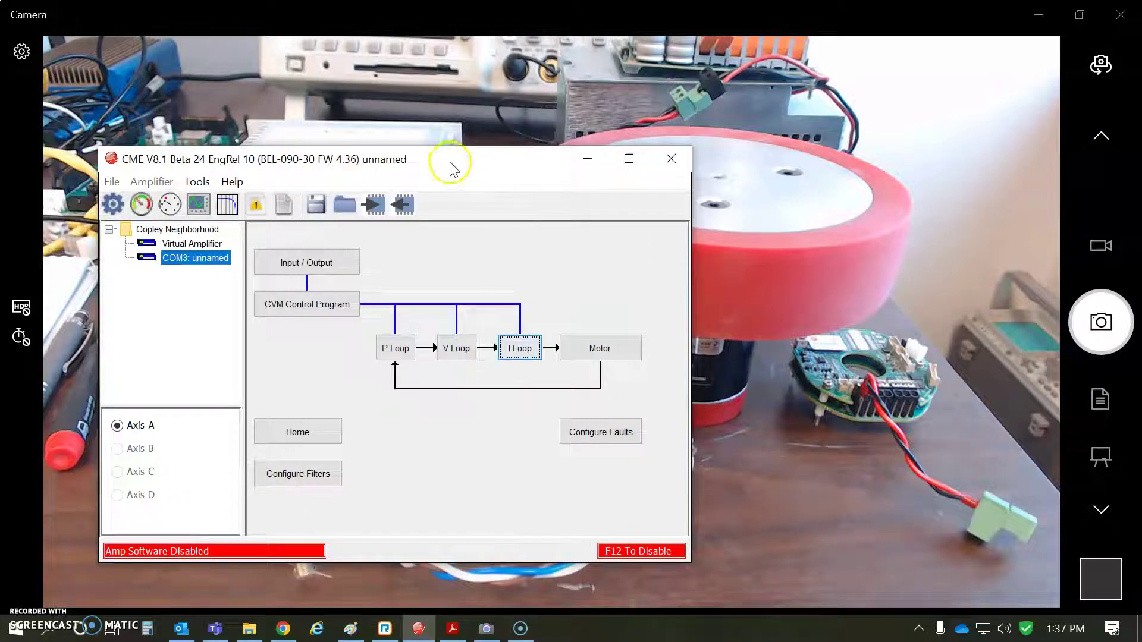
left_click_drag(452, 168, 478, 153)
left_click(614, 146)
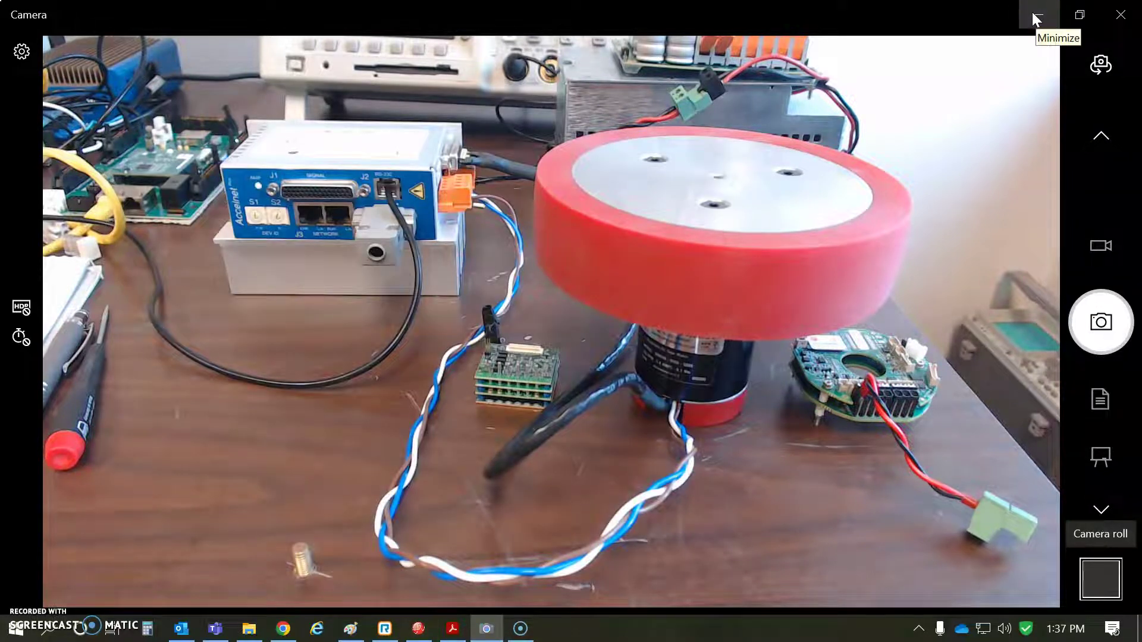
Open MPW52.pdf in Acrobat and scroll past pages 1–2 to the page 3 specifications table.
left_click(452, 628)
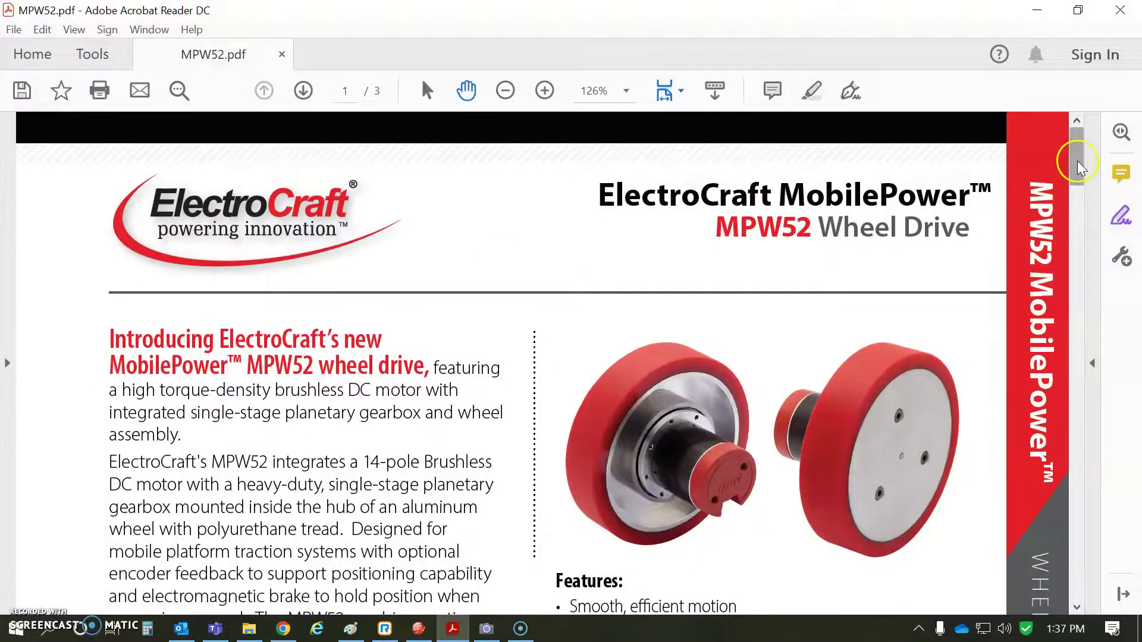
left_click_drag(1076, 158, 1093, 215)
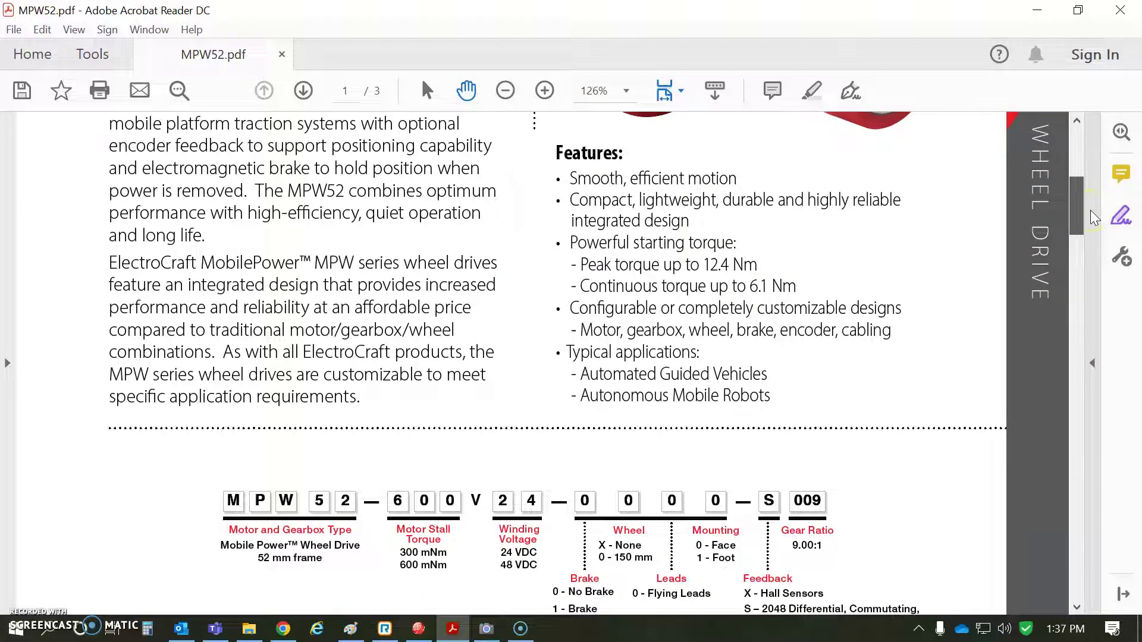
left_click_drag(1094, 218, 1096, 244)
left_click(489, 256)
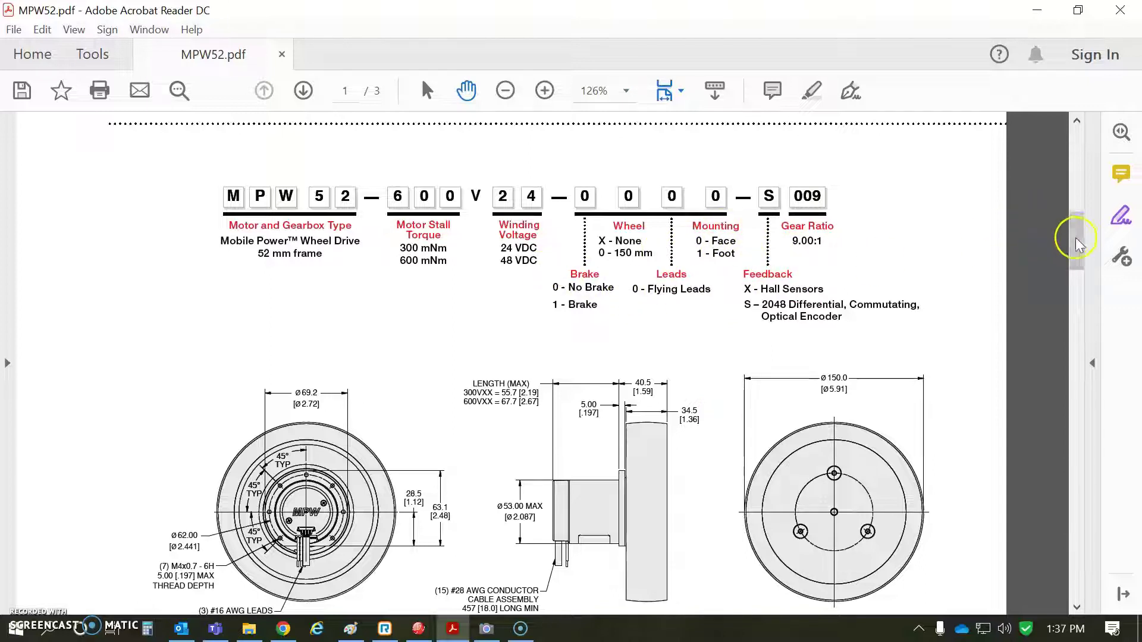
left_click_drag(1075, 242, 1075, 262)
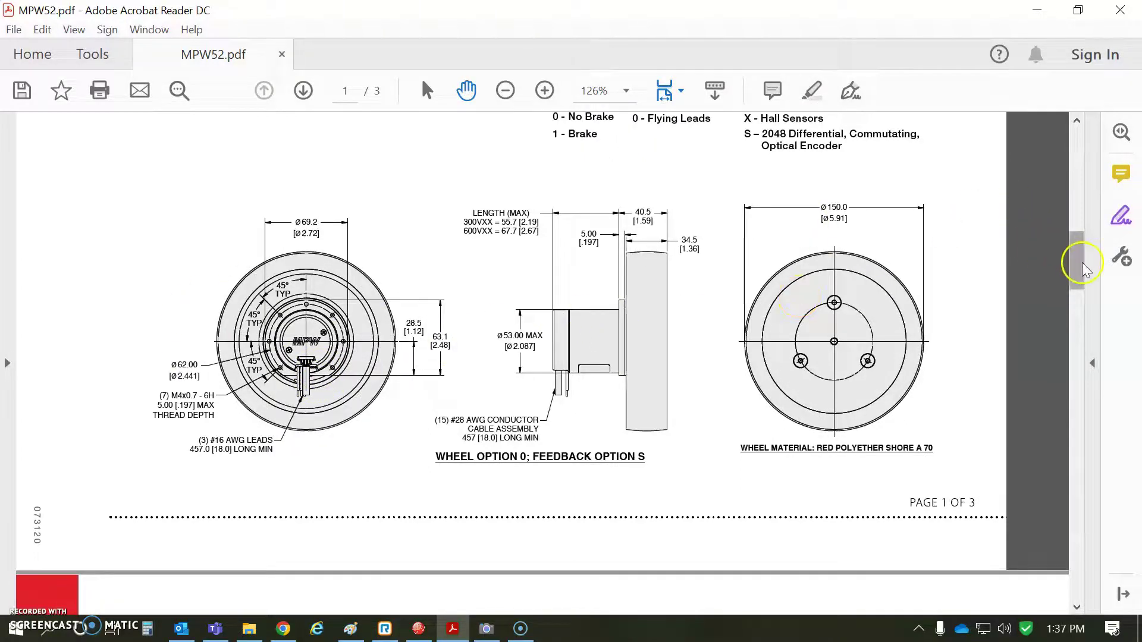
scroll(1079, 254, "down", 3)
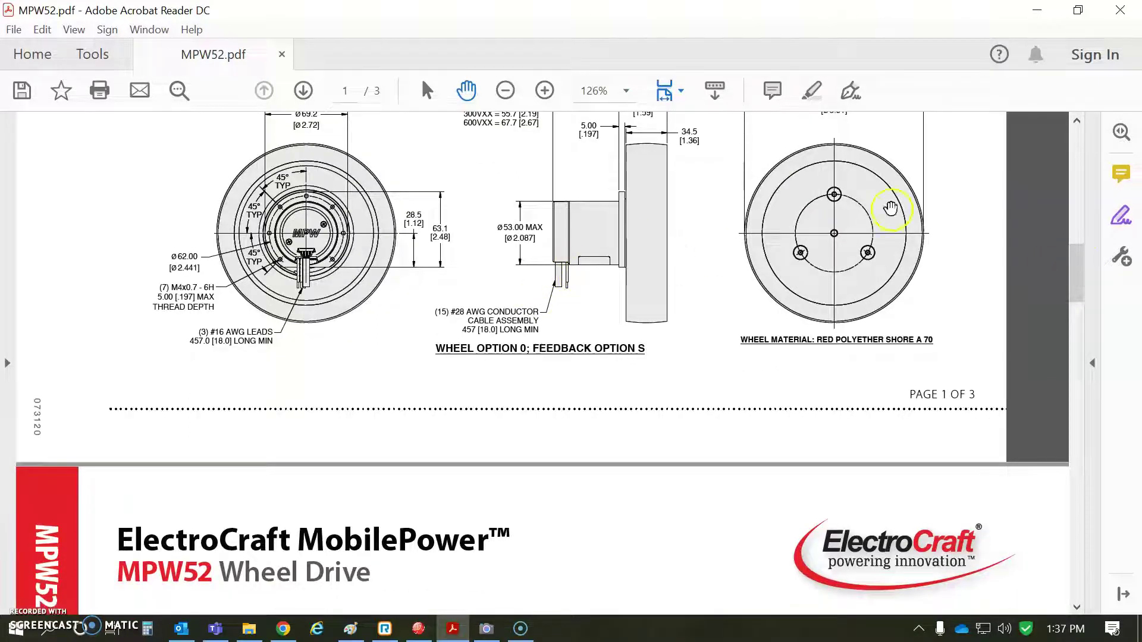
left_click_drag(1075, 254, 1093, 323)
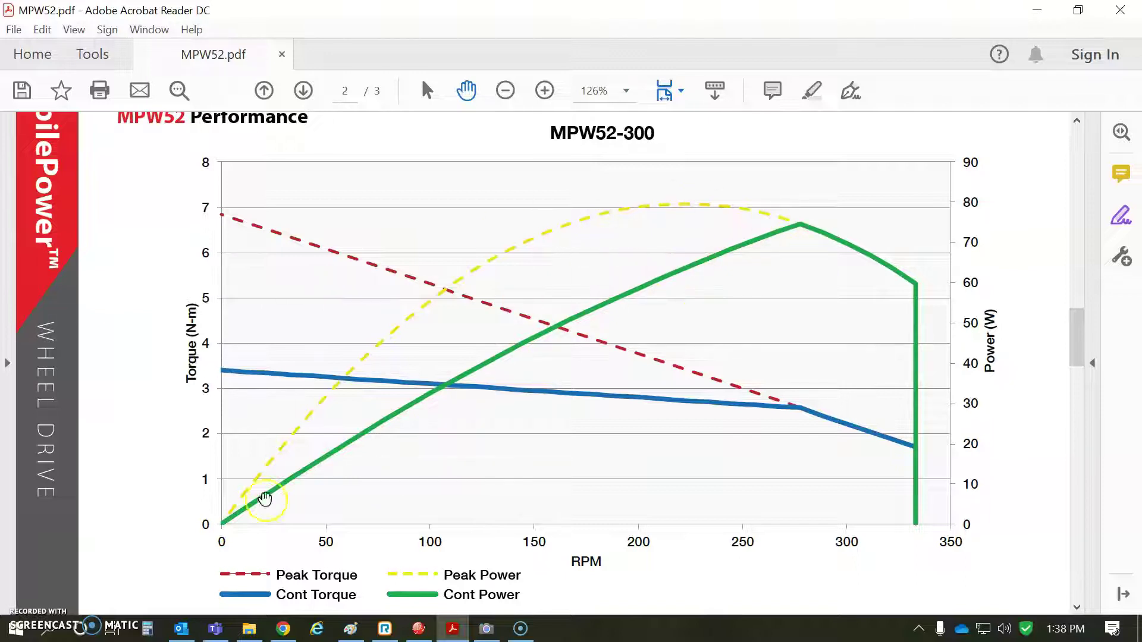
left_click_drag(1078, 324, 1104, 476)
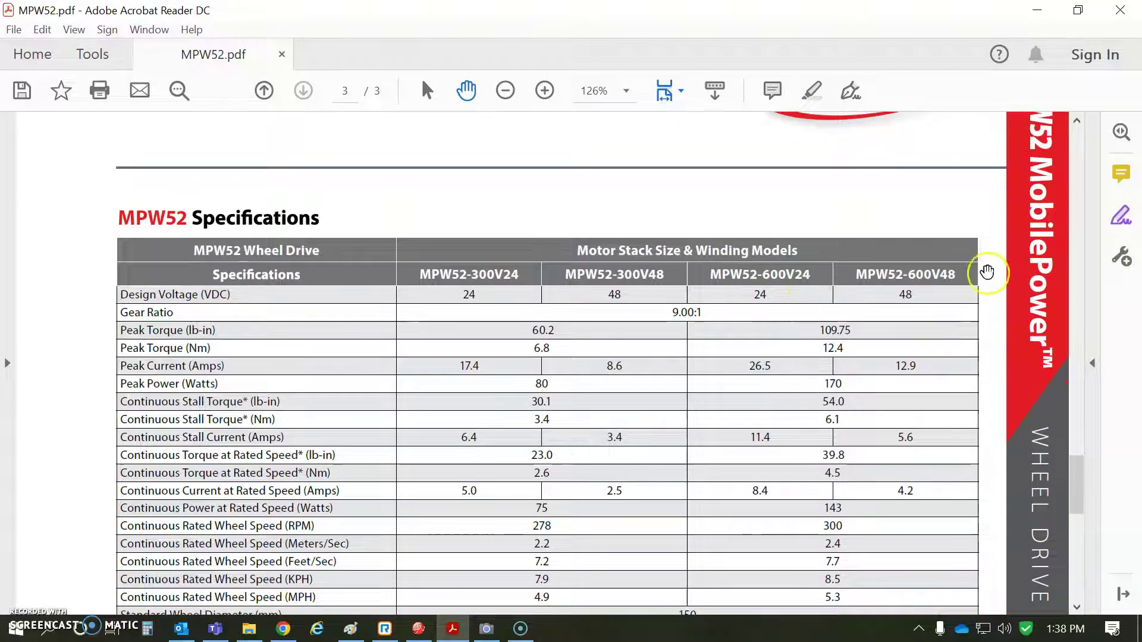
Read the MPW52 specifications down to Certifications and Notes, then minimize Acrobat.
left_click_drag(1078, 461, 1089, 501)
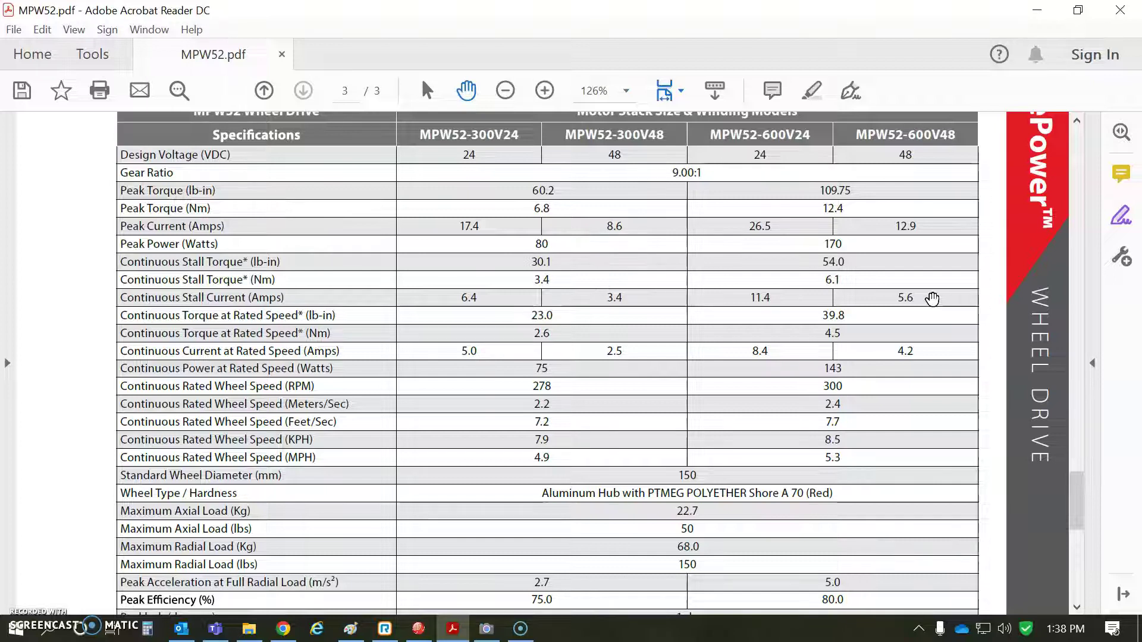
left_click(218, 287)
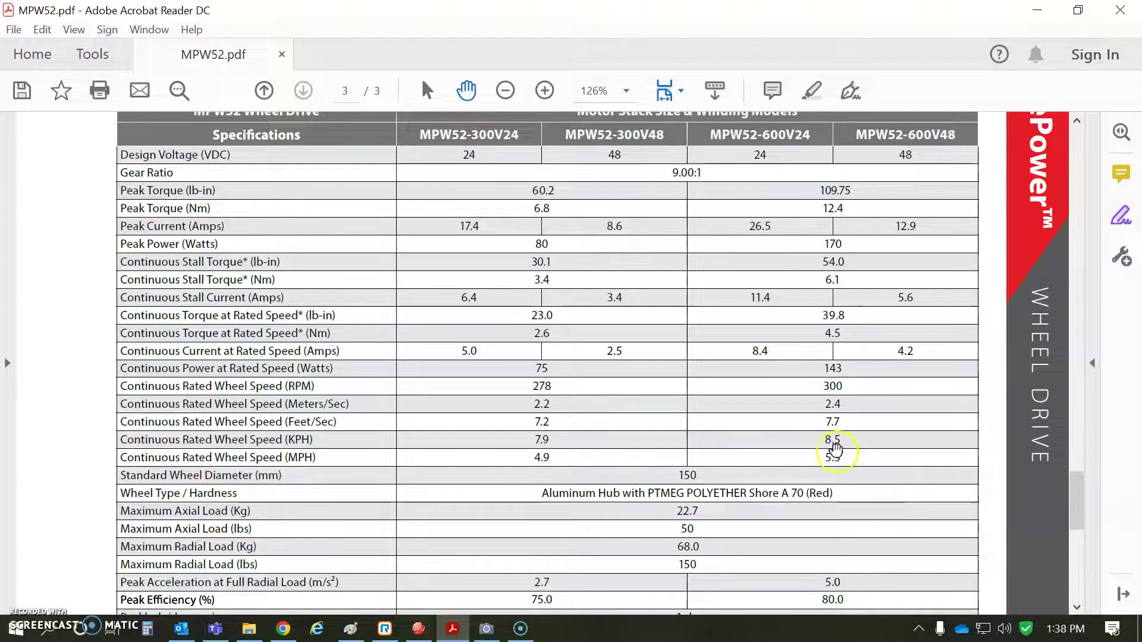
left_click_drag(1071, 498, 1087, 523)
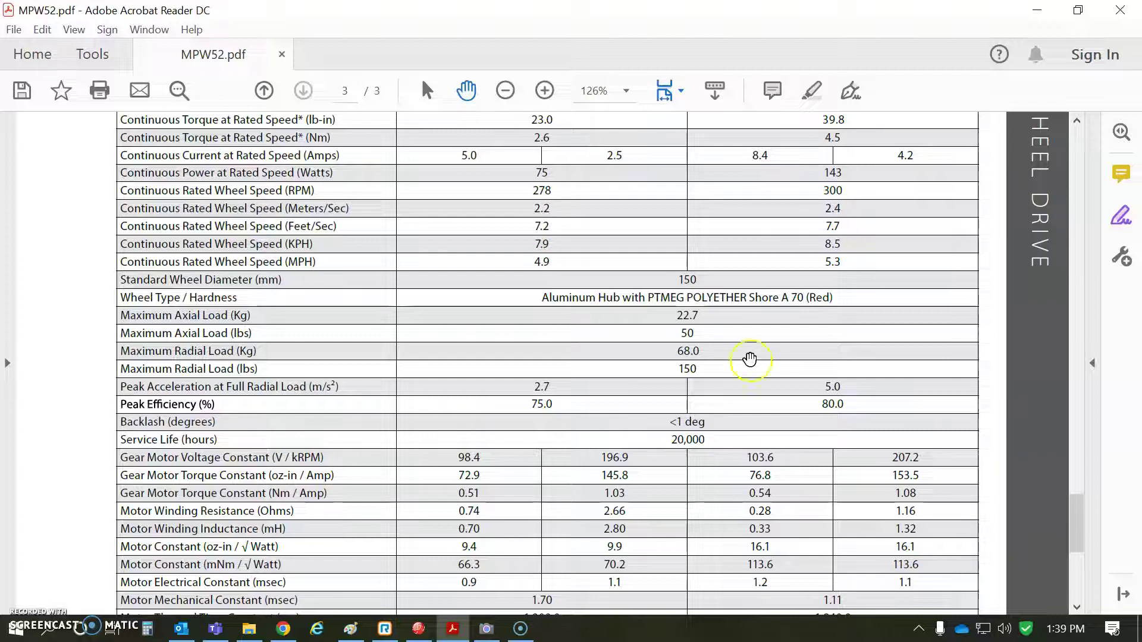
left_click(766, 437)
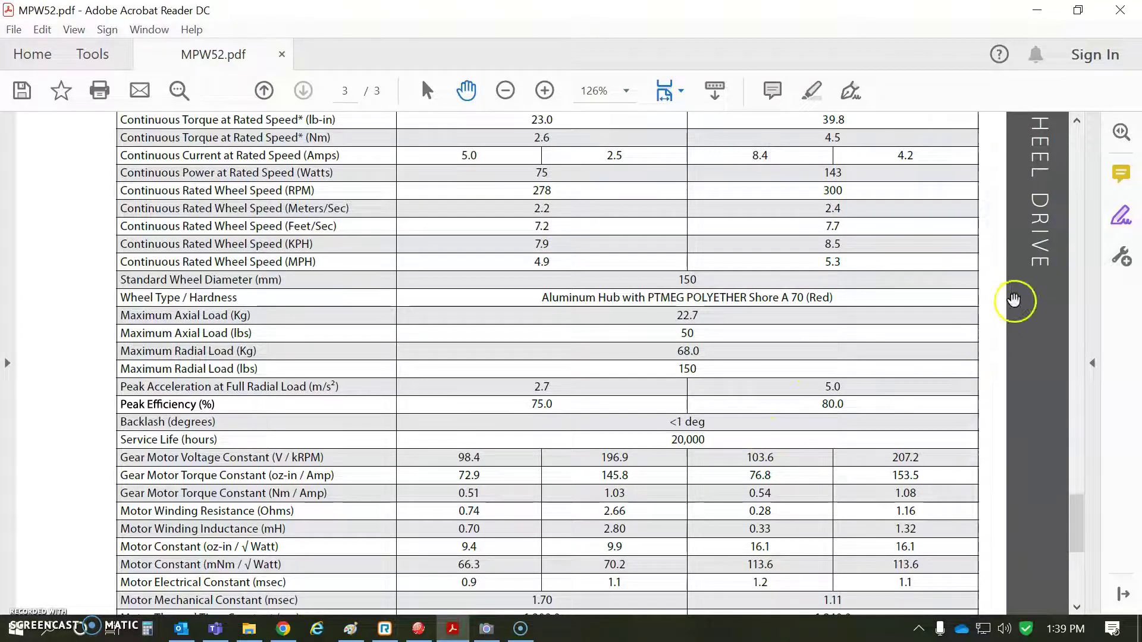
left_click_drag(1075, 502, 1074, 543)
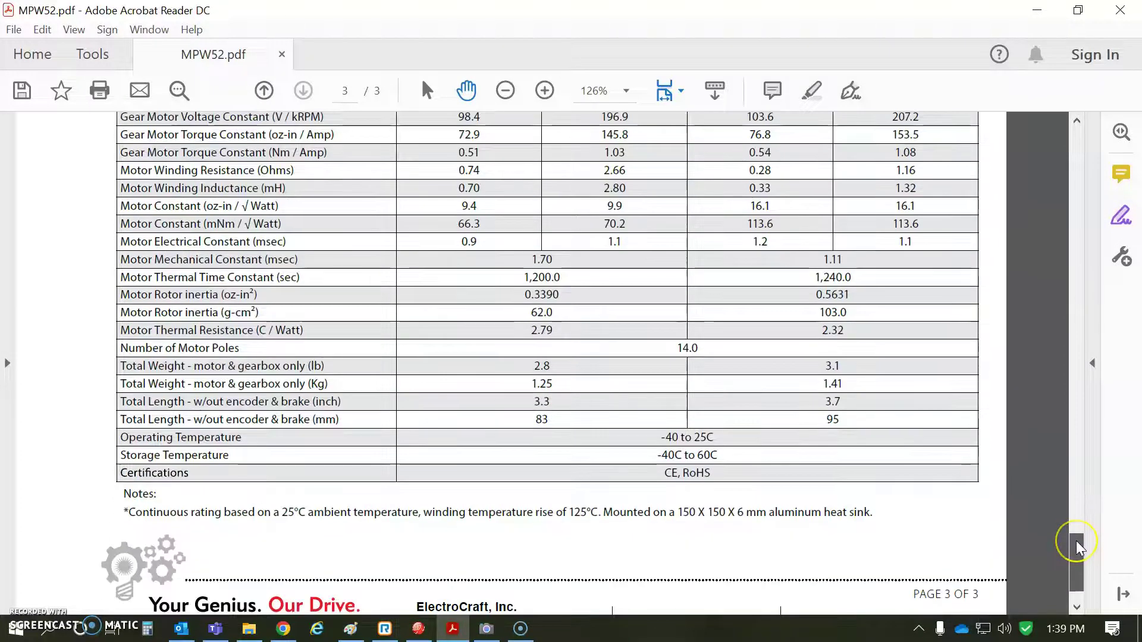
left_click(1037, 10)
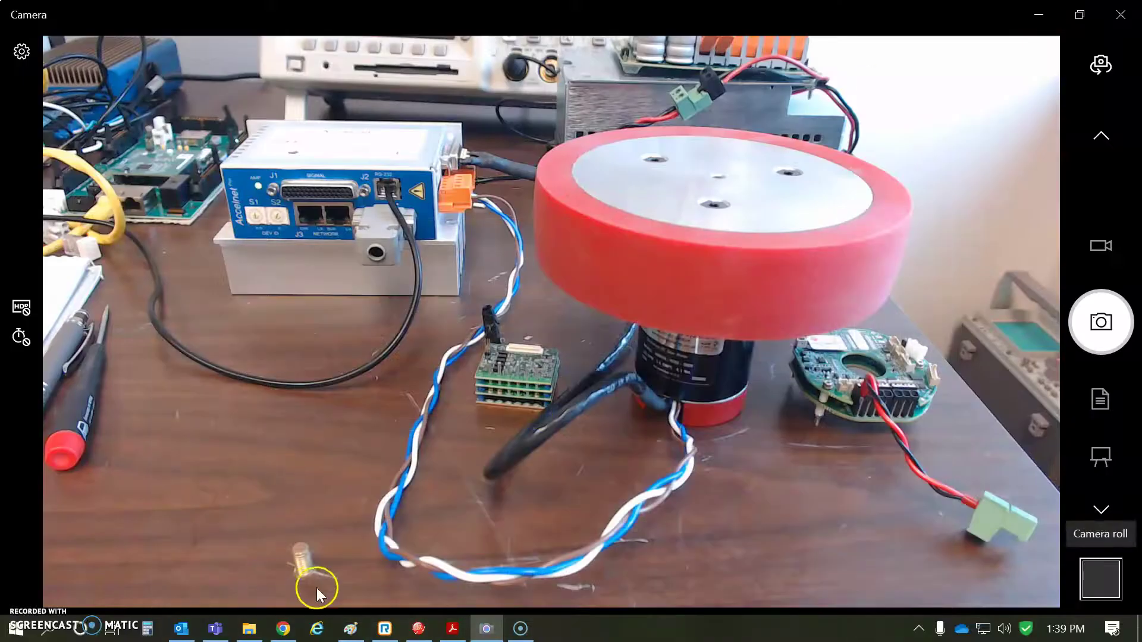
Show the AGV Wheel Motor Sizing sheet at 100% and pan through the 1.68 Nm torque calculation.
left_click(356, 636)
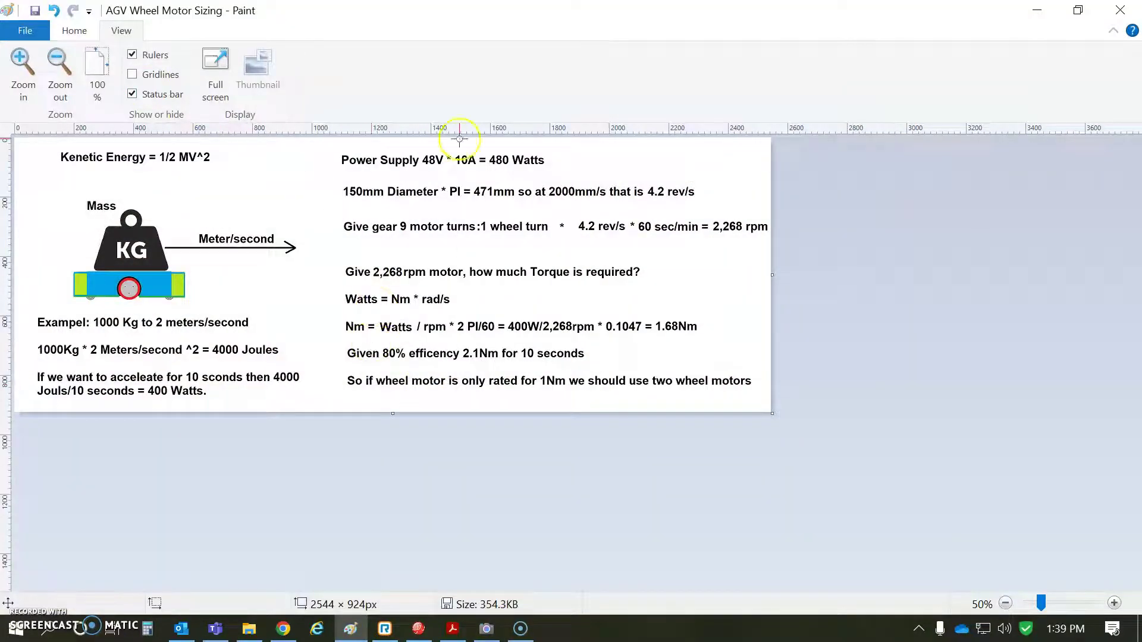
left_click(25, 64)
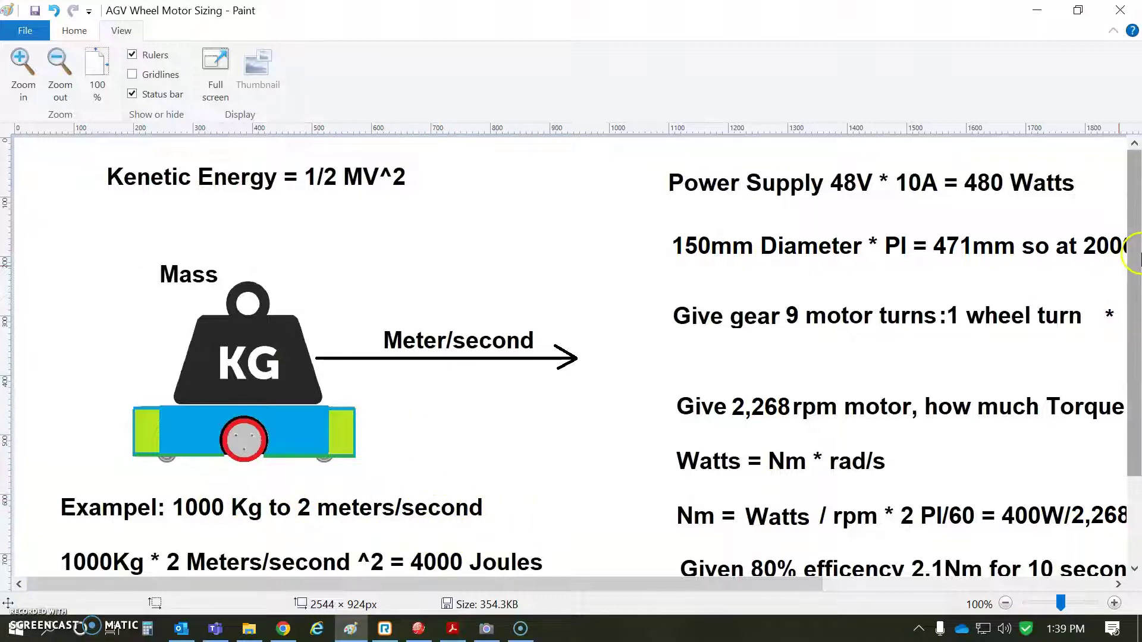
left_click_drag(1136, 250, 1133, 250)
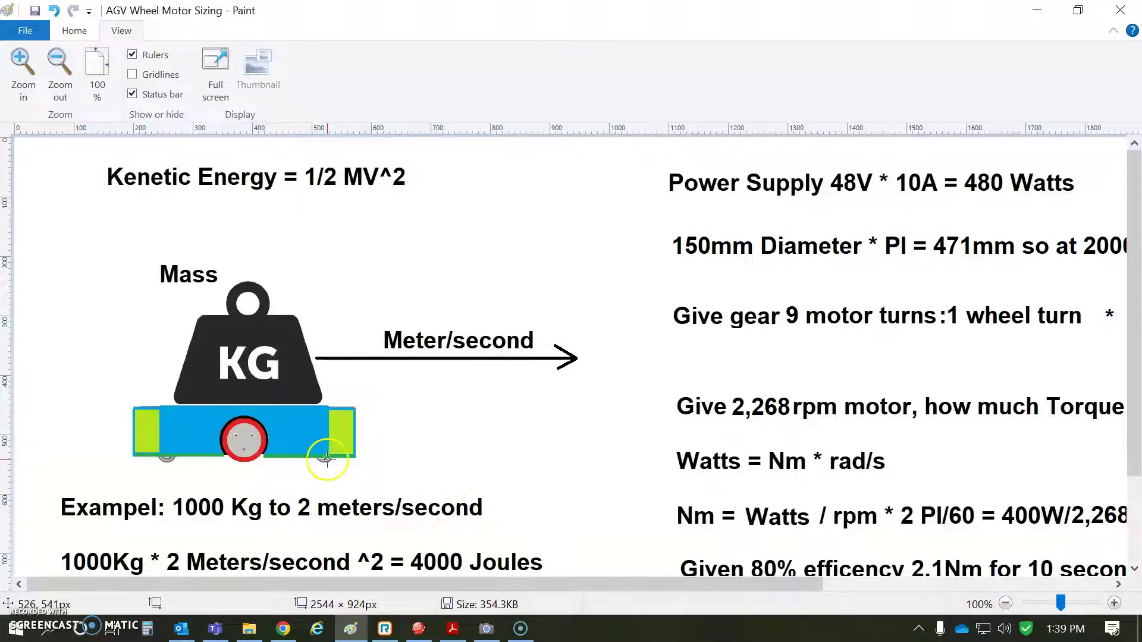
mouse_move(1134, 273)
left_mouse_down()
mouse_move(1135, 363)
mouse_move(1137, 268)
left_mouse_up()
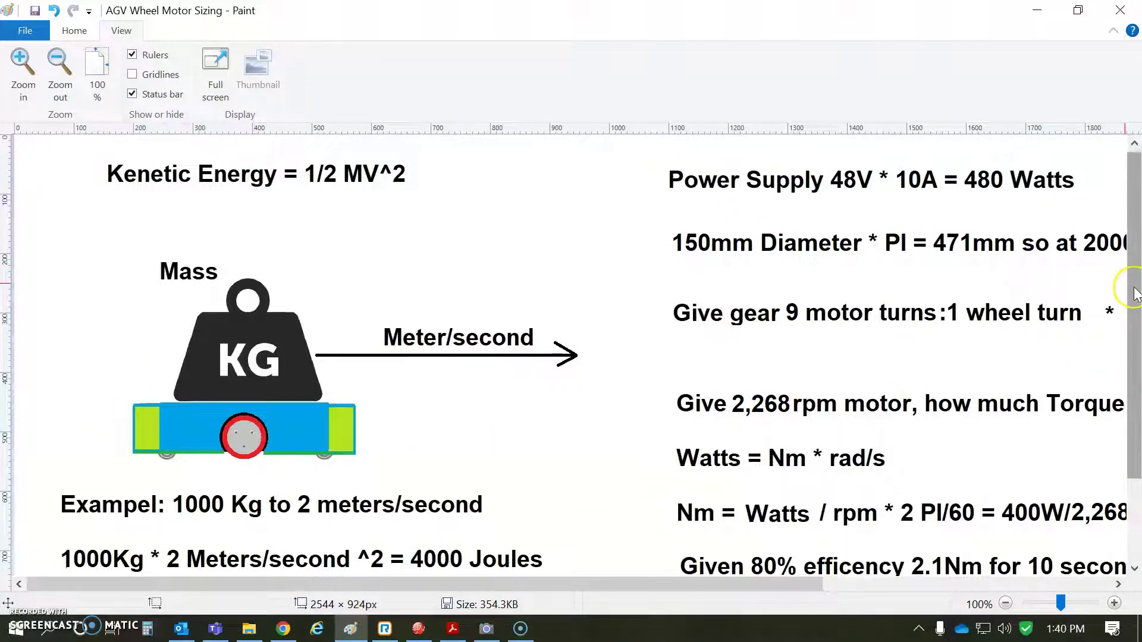
left_click_drag(1135, 284, 1135, 292)
left_click_drag(1134, 318, 1134, 342)
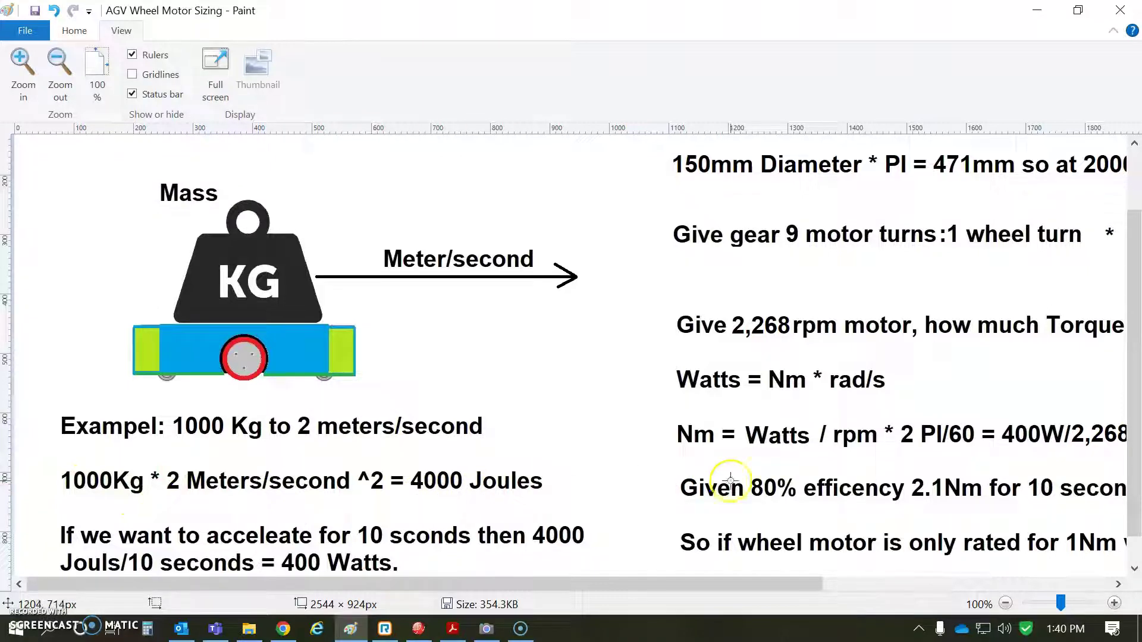
left_click_drag(1134, 274, 1134, 300)
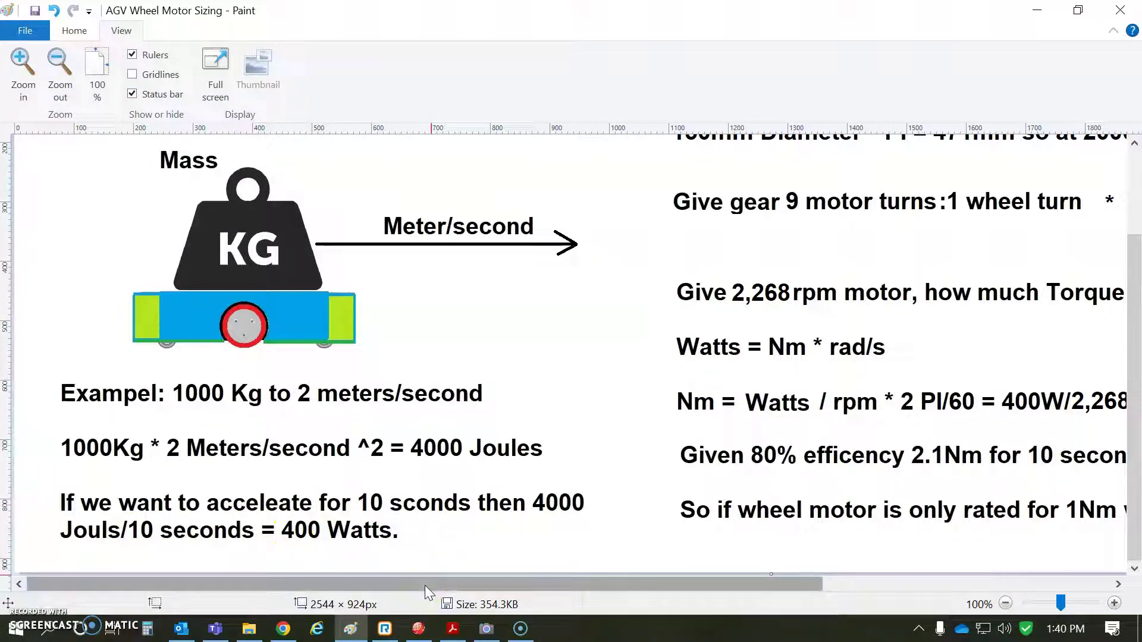
left_click_drag(426, 585, 749, 585)
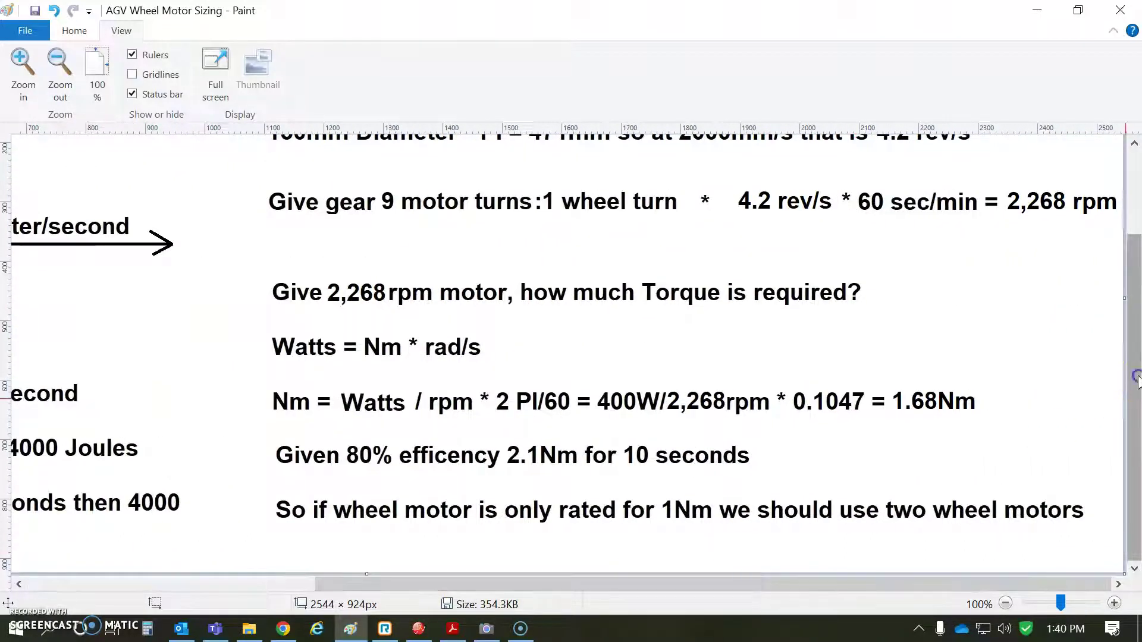
Read the sizing sheet from the power supply line to the 2.1 Nm at 80% efficiency result, then minimize Paint.
left_click_drag(1137, 380, 1137, 206)
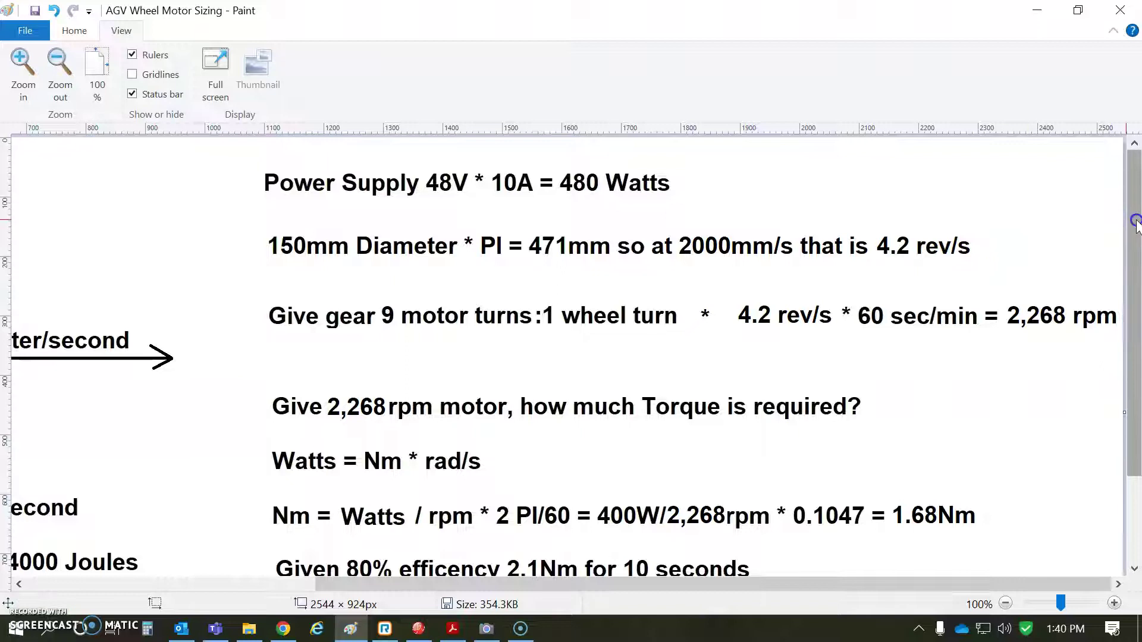
left_click_drag(1136, 223, 1136, 230)
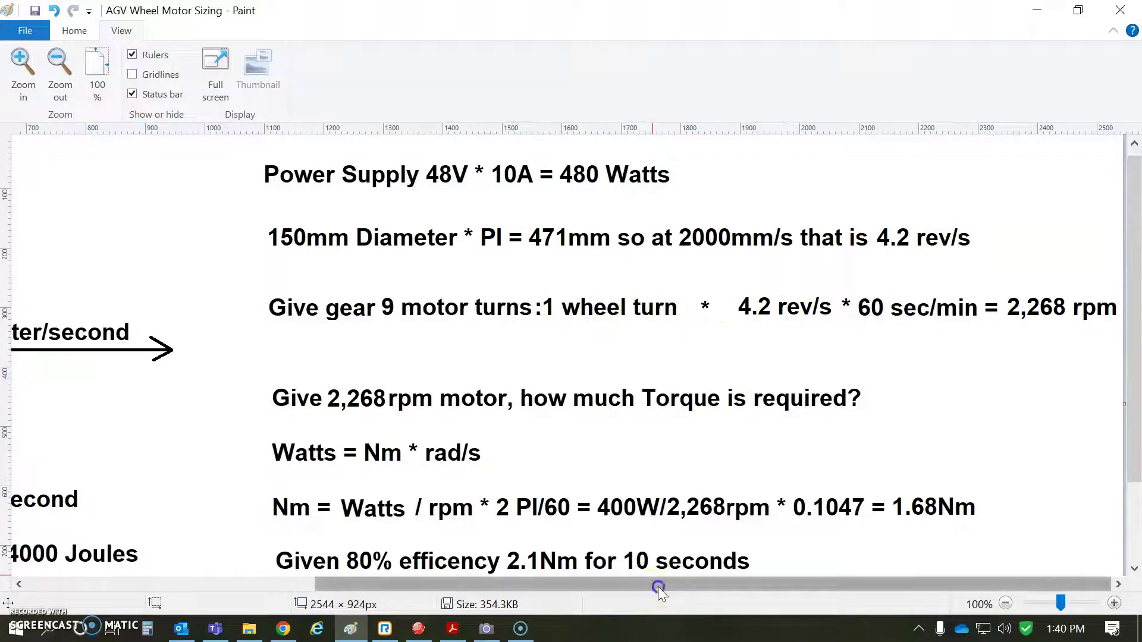
left_click(716, 589)
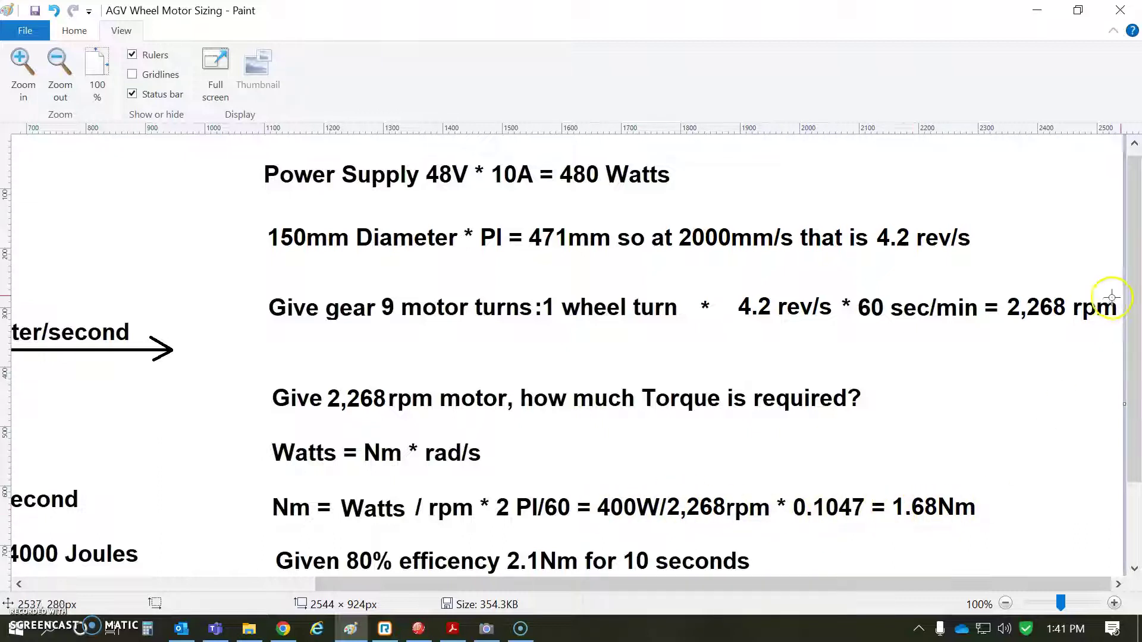
left_click_drag(1133, 295, 1136, 363)
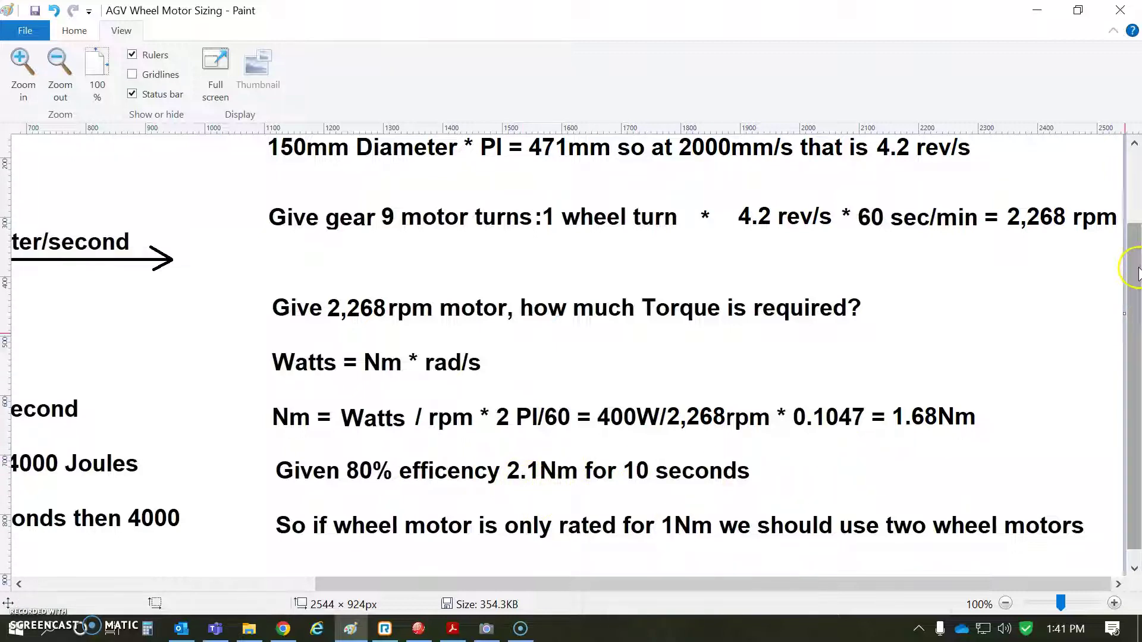
left_click_drag(1137, 271, 1137, 283)
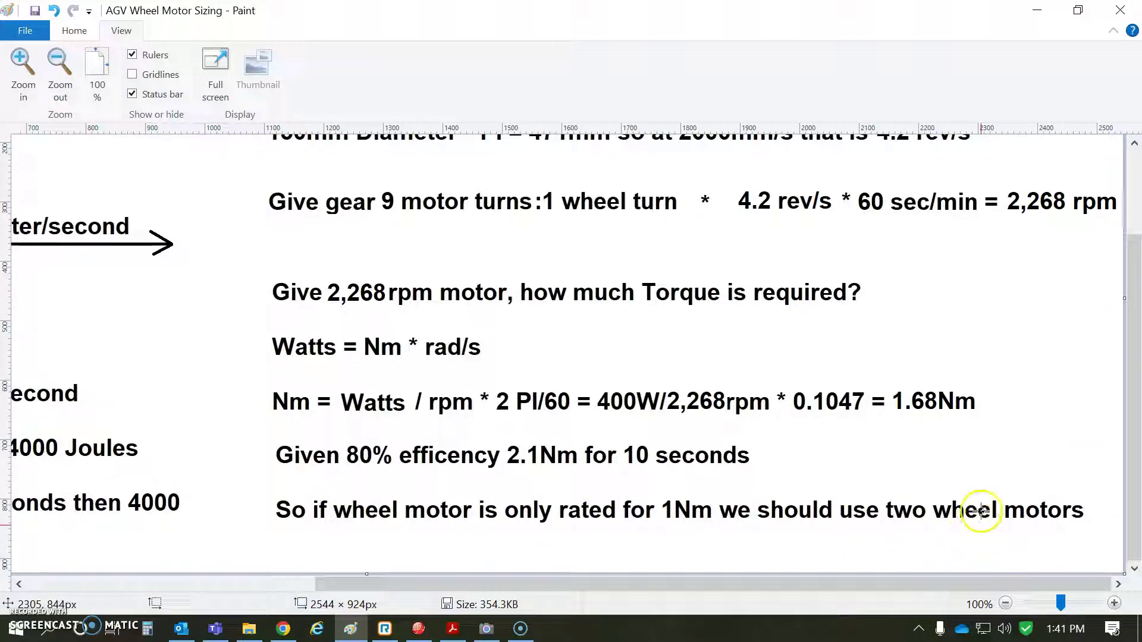
left_click(1039, 13)
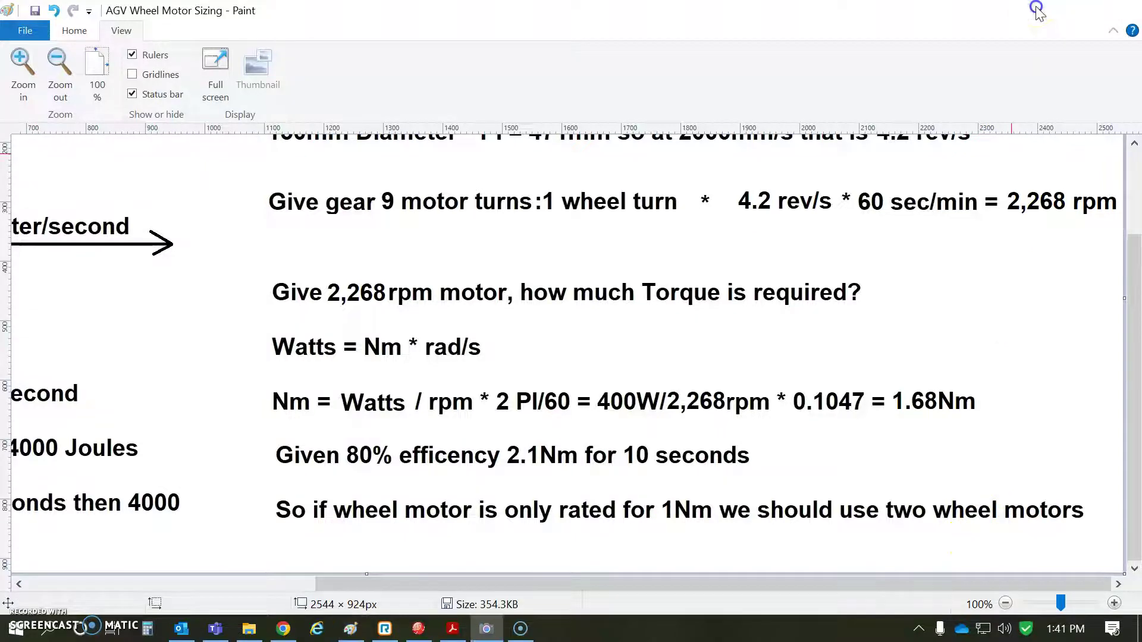
Reopen MPW52-600V48 Motor Data and highlight the 0.67 N·m continuous and 1.37 N·m peak torque, then the resistance value.
left_click(416, 635)
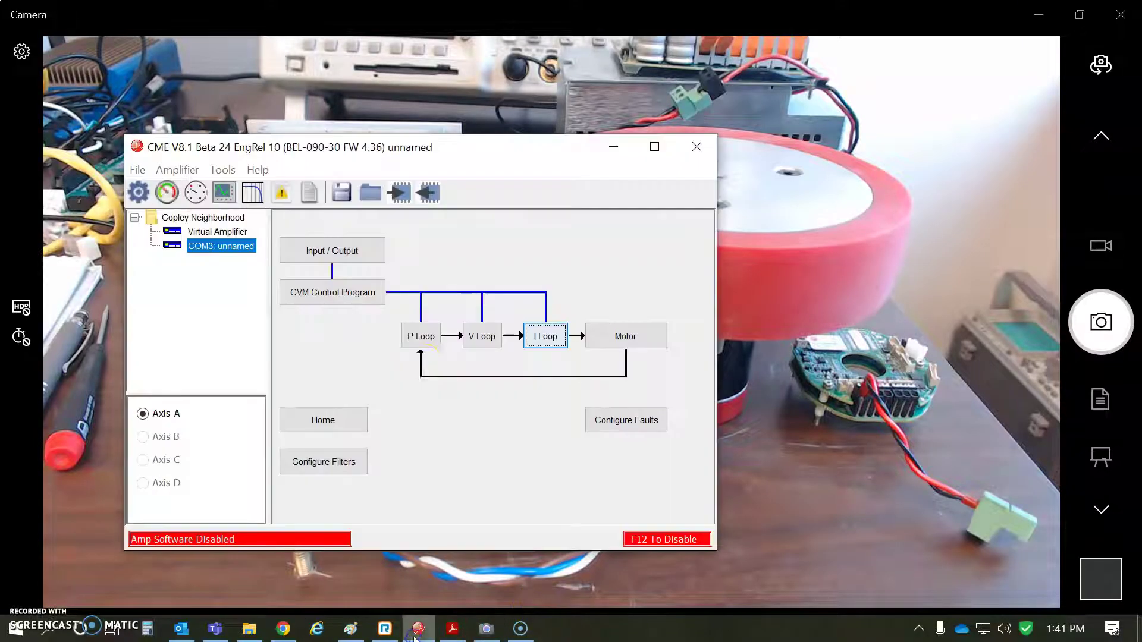
left_click(623, 334)
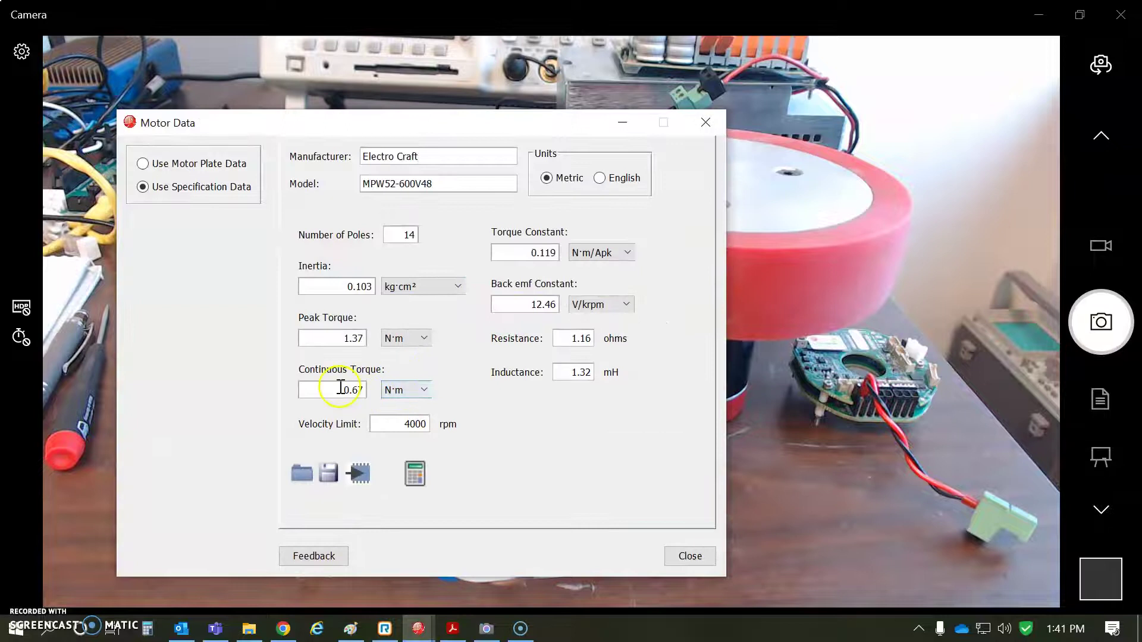
left_click_drag(344, 387, 387, 386)
left_click_drag(323, 333, 369, 332)
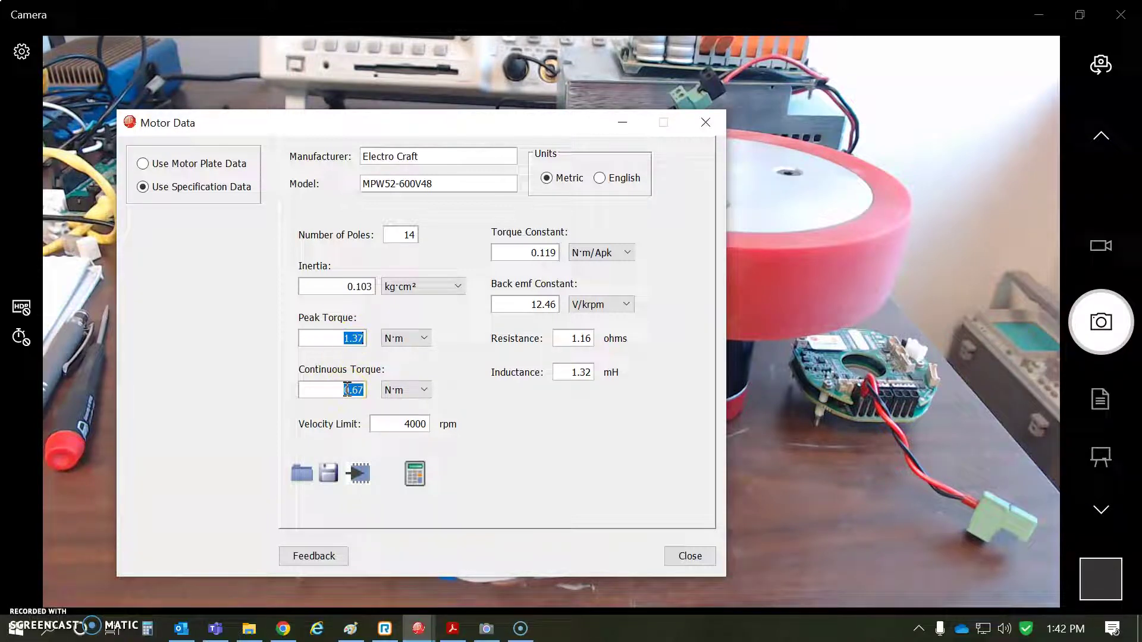
left_click(370, 337)
left_click(578, 330)
left_click(559, 338)
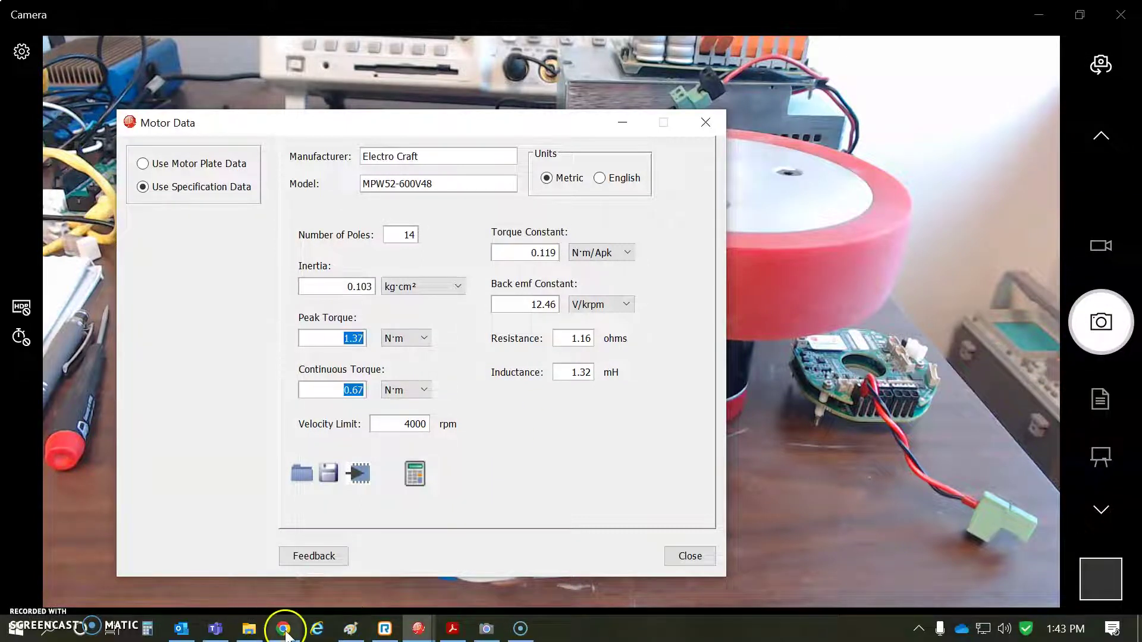
Replace the radial load Google query with '100kg to lbs' to get 220.462 lb, then minimize Chrome.
mouse_move(287, 634)
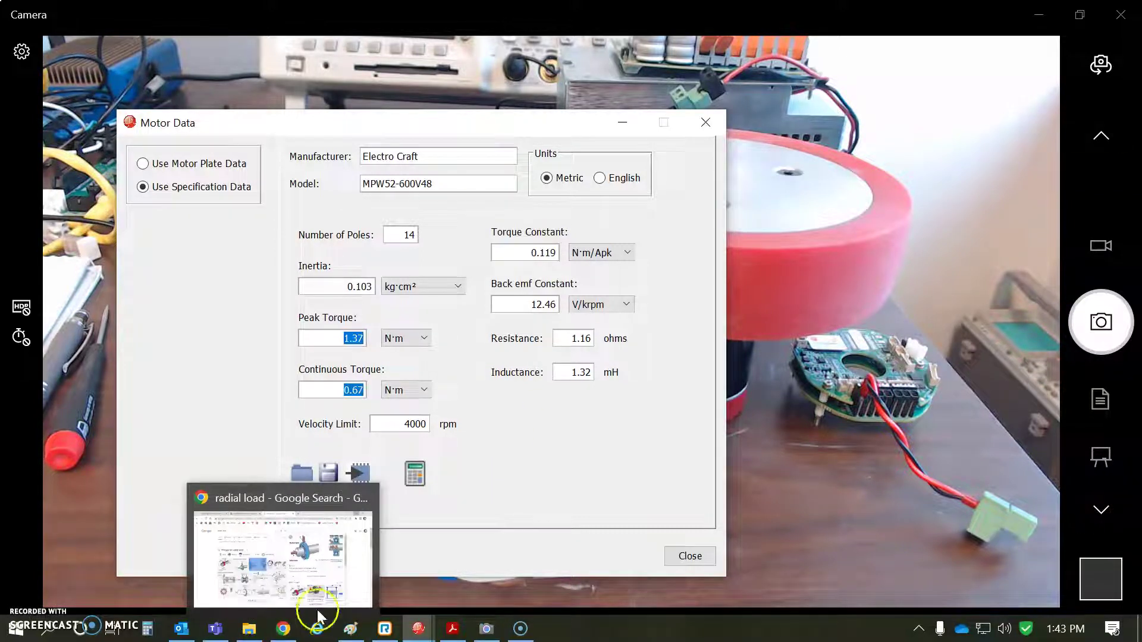
left_click(300, 559)
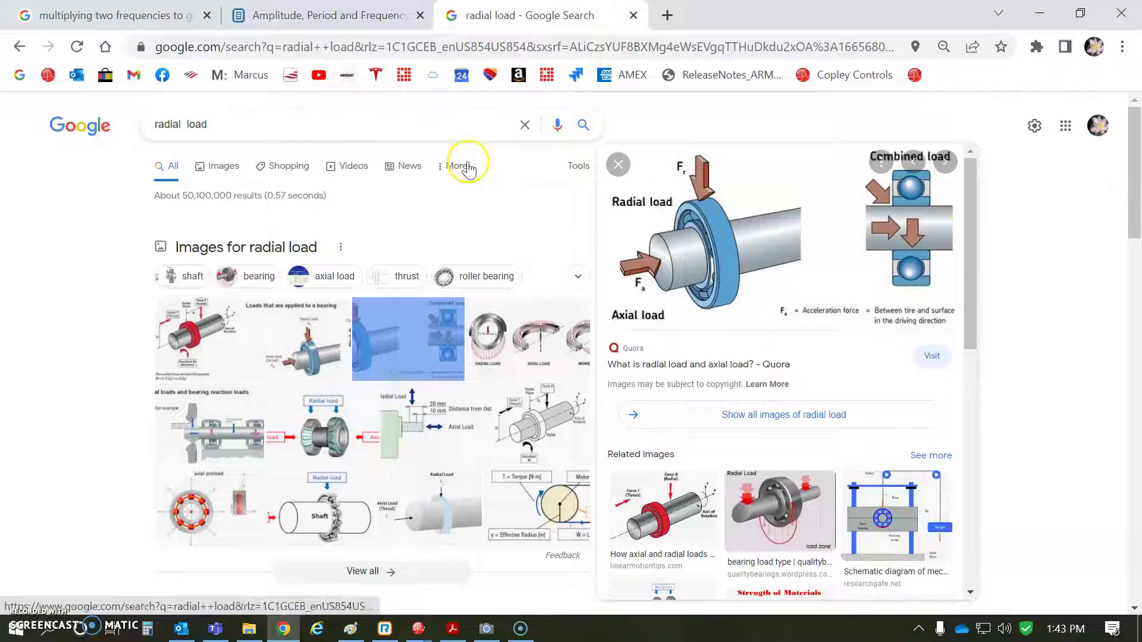
left_click_drag(212, 124, 113, 128)
type("100")
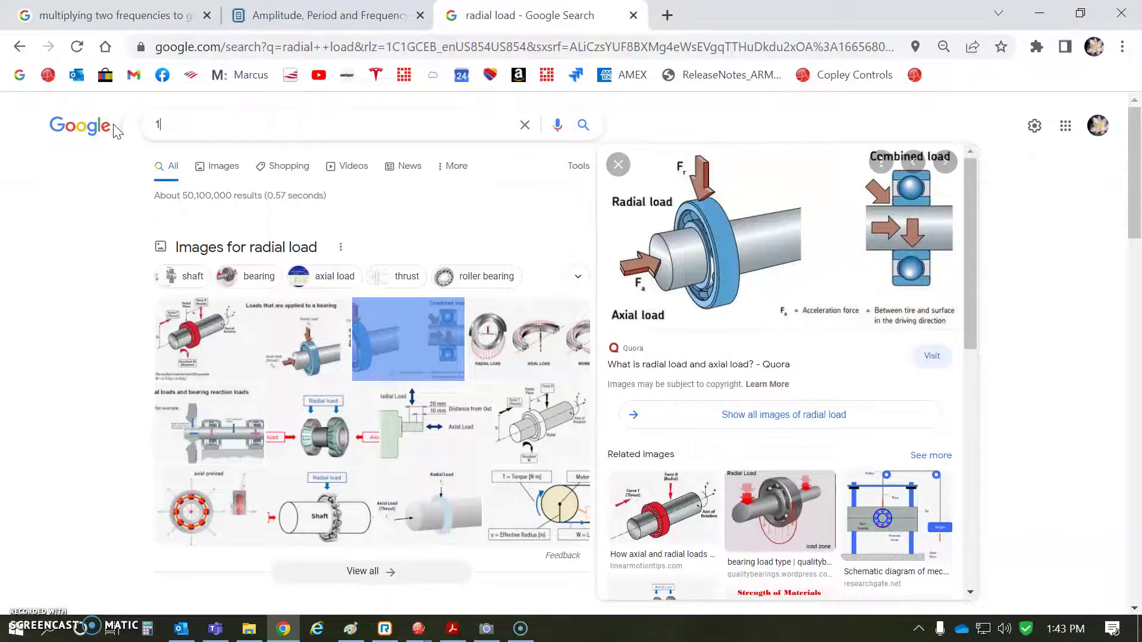
type("kg to lbs")
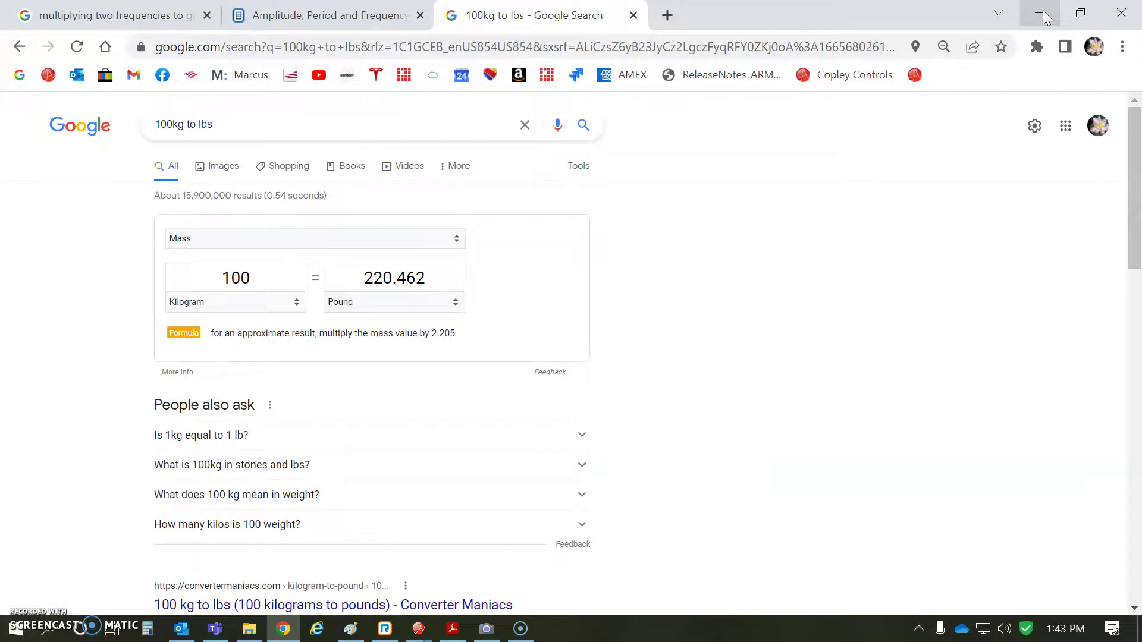
left_click(1042, 12)
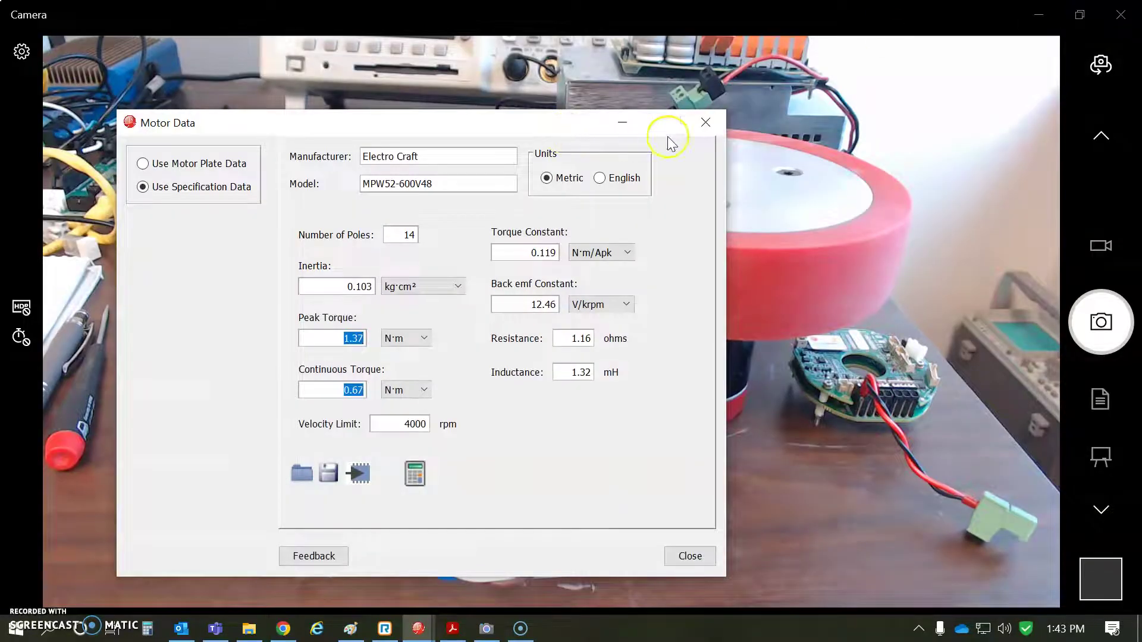
Close the MPW52-600V48 Motor Data dialog and drag the CME window toward the lower left.
left_click(705, 123)
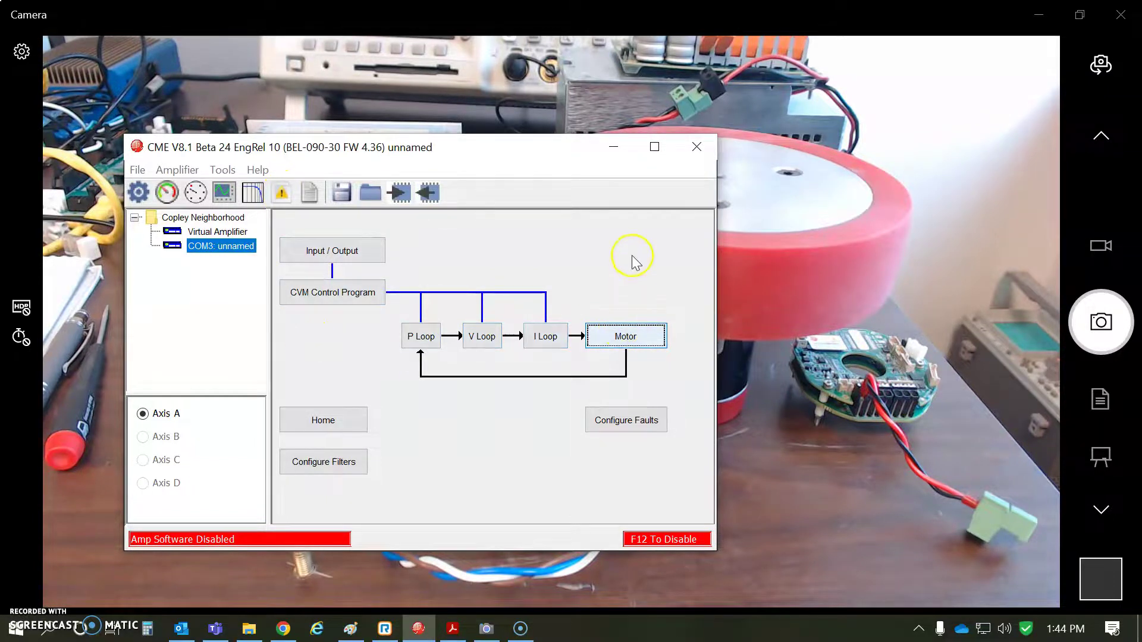
left_click_drag(546, 147, 441, 178)
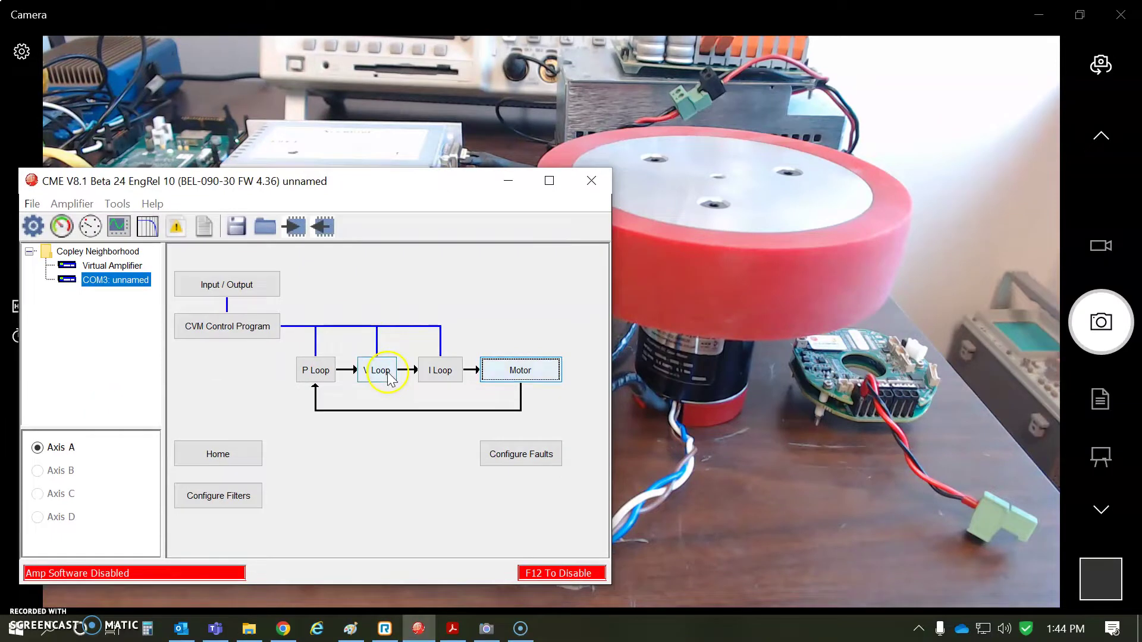